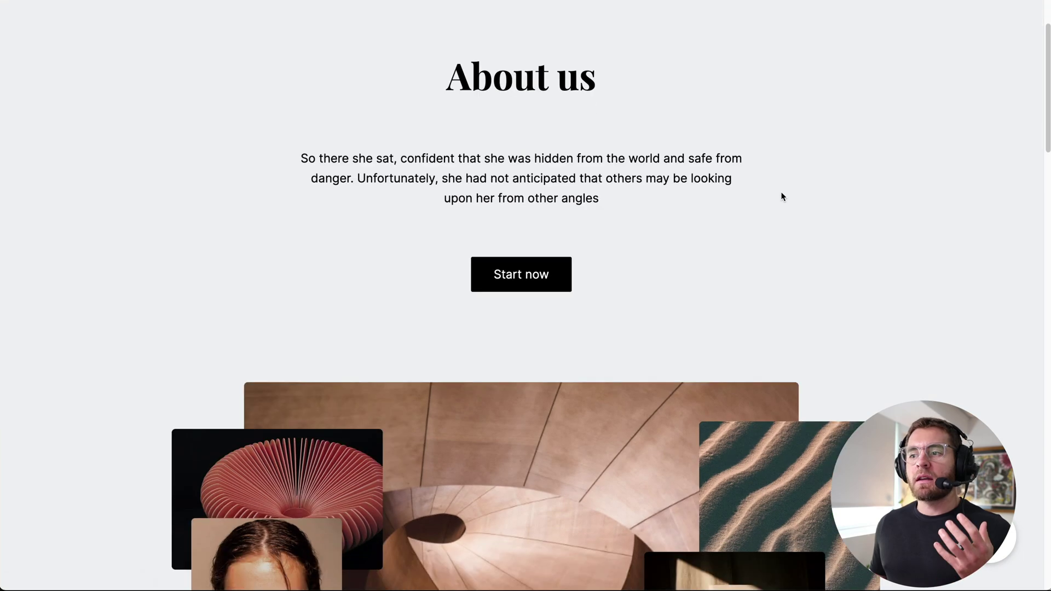
Step: Look through the store's About page, the Latest news blog page and the article illustrated with the Ferris wheel
{"action": "scroll", "coordinate": [781, 196], "scroll_direction": "up", "scroll_amount": 5}
{"action": "scroll", "coordinate": [782, 196], "scroll_direction": "up", "scroll_amount": 1}
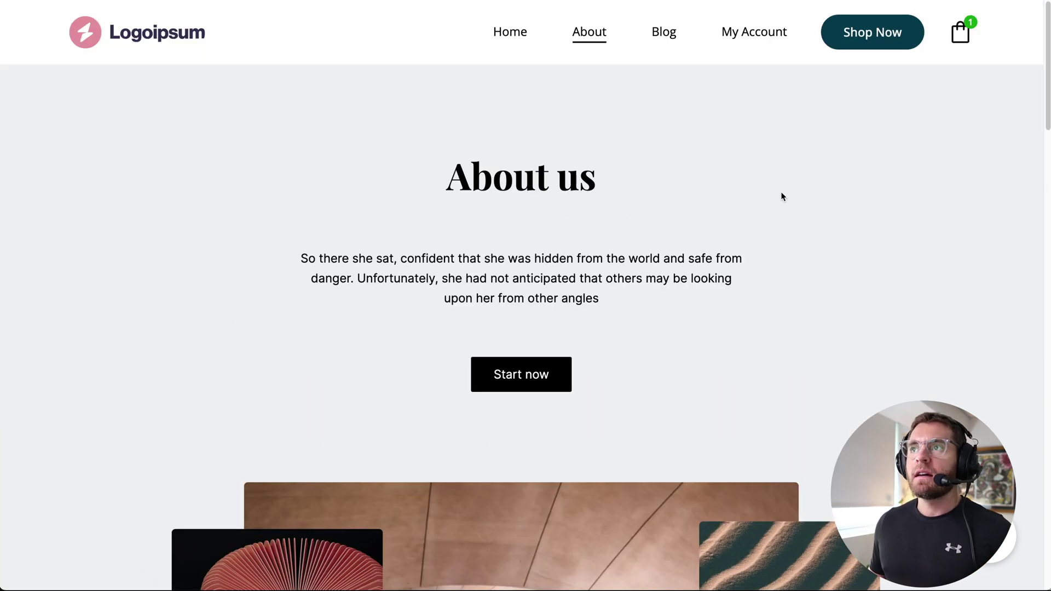
{"action": "left_click", "coordinate": [664, 32]}
{"action": "scroll", "coordinate": [541, 226], "scroll_direction": "down", "scroll_amount": 5}
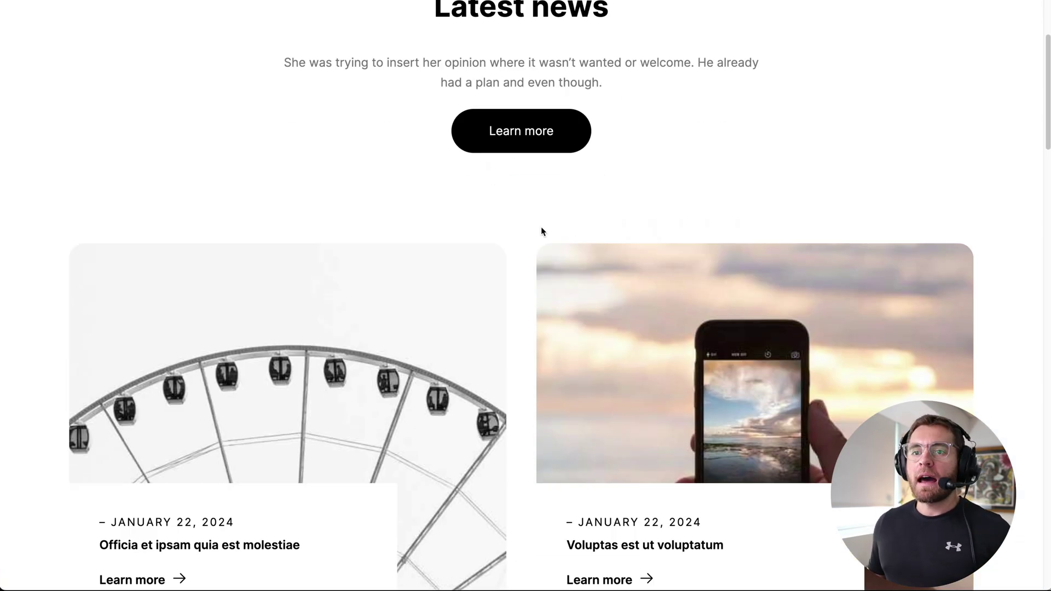
{"action": "left_click", "coordinate": [184, 403]}
{"action": "scroll", "coordinate": [1048, 38], "scroll_direction": "down", "scroll_amount": 15}
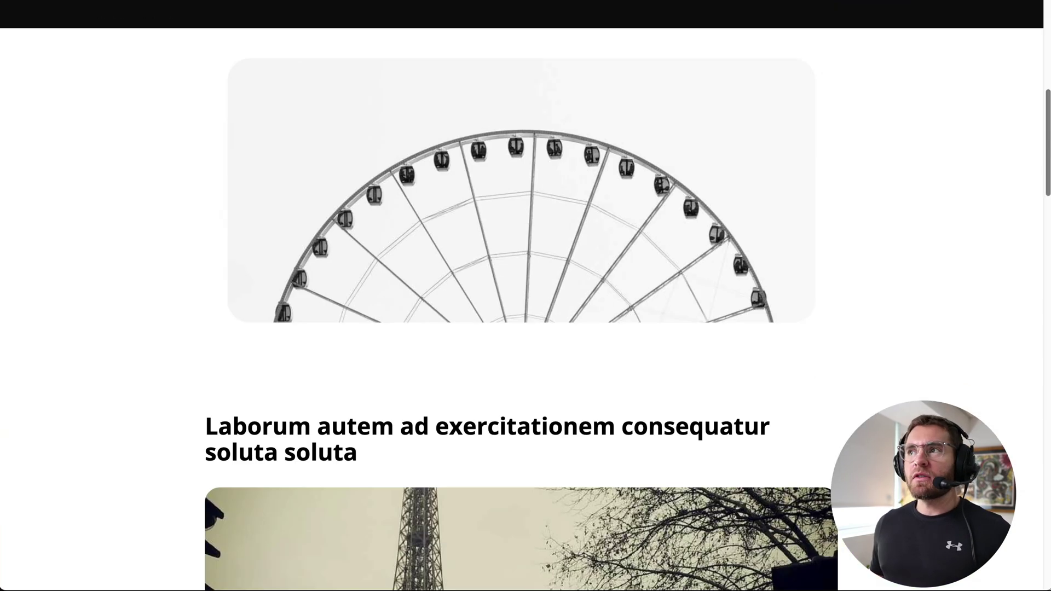
Step: Open the Eyelash Curler from the shop, choose the color Rose Gold and add one to the cart
{"action": "scroll", "coordinate": [1048, 38], "scroll_direction": "up", "scroll_amount": 15}
{"action": "left_click", "coordinate": [864, 39]}
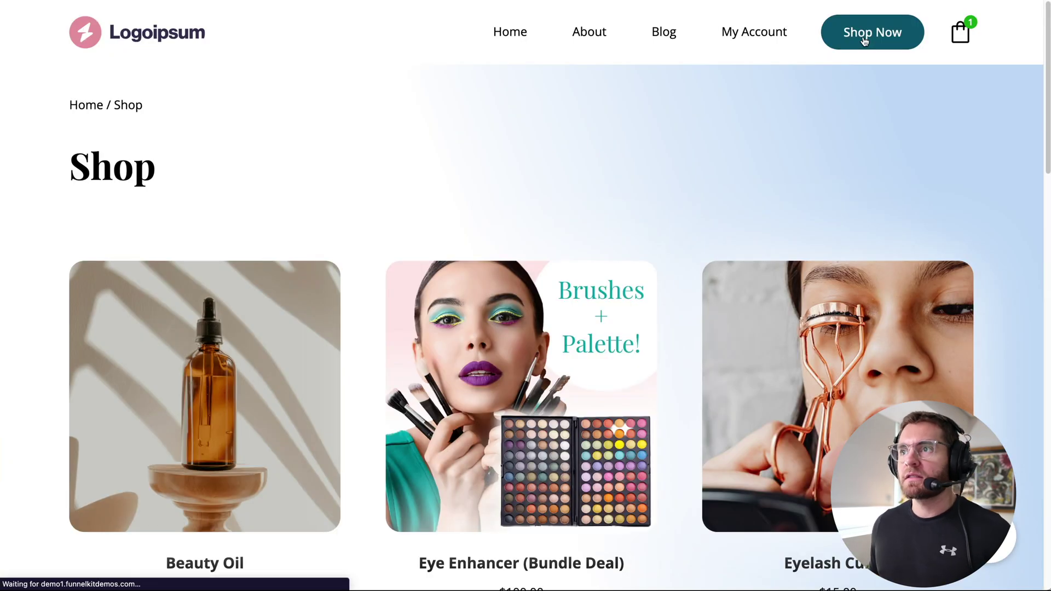
{"action": "scroll", "coordinate": [744, 304], "scroll_direction": "down", "scroll_amount": 1}
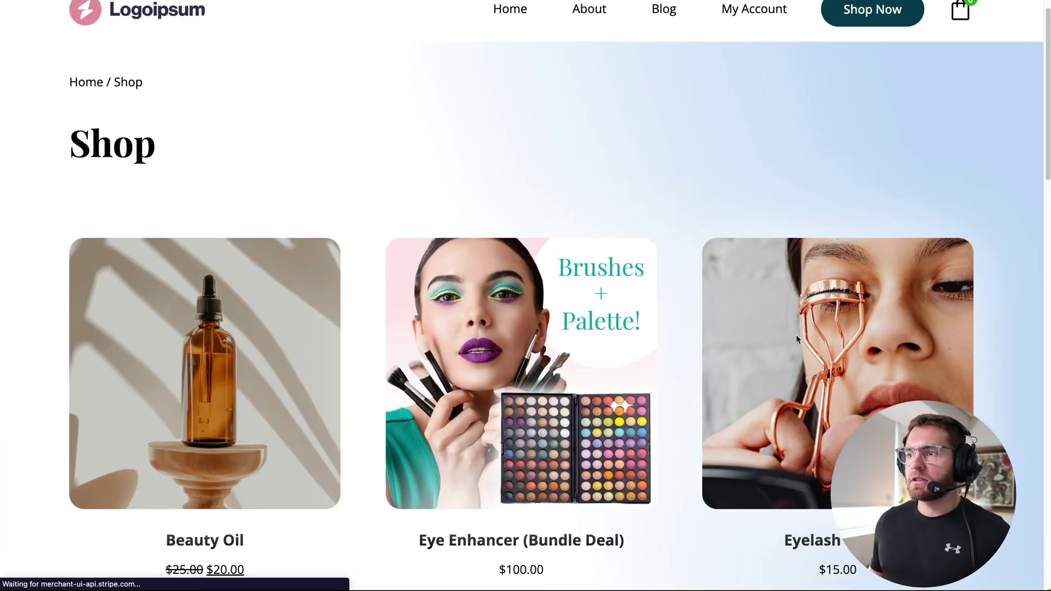
{"action": "left_click", "coordinate": [795, 334]}
{"action": "left_click", "coordinate": [748, 366]}
{"action": "left_click", "coordinate": [738, 384]}
{"action": "left_click", "coordinate": [709, 456]}
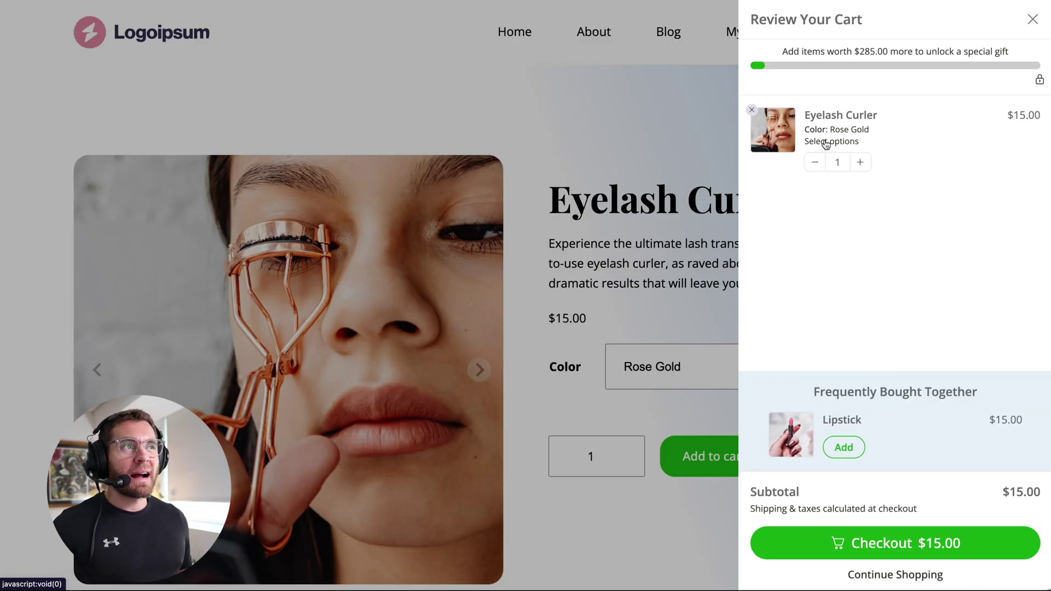
{"action": "left_click", "coordinate": [826, 144]}
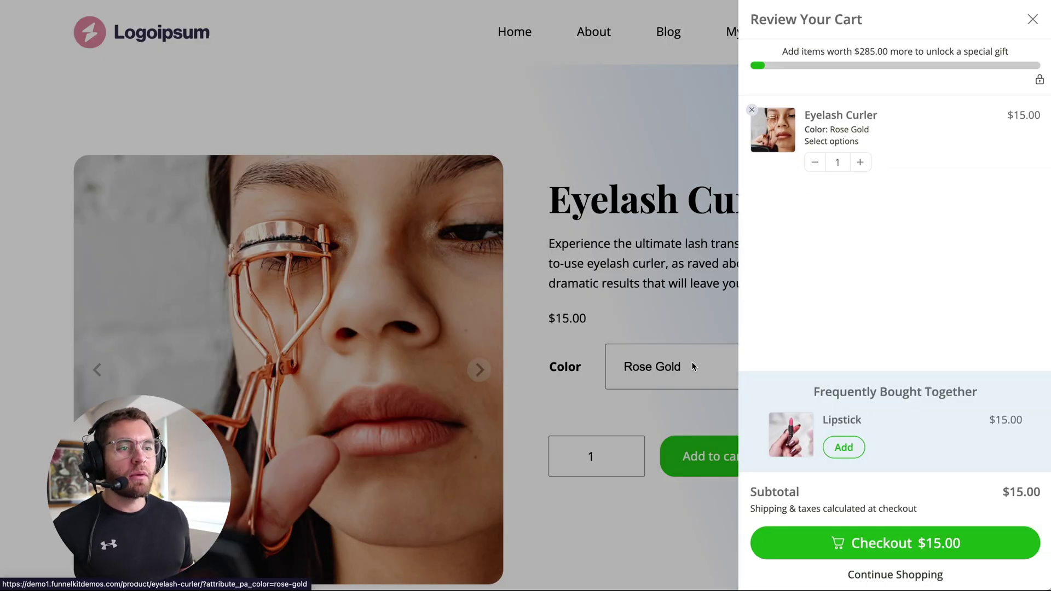
Step: Return to the shop's product list and add one Lipstick to the cart
{"action": "left_click", "coordinate": [849, 40]}
{"action": "scroll", "coordinate": [710, 272], "scroll_direction": "down", "scroll_amount": 5}
{"action": "scroll", "coordinate": [710, 271], "scroll_direction": "down", "scroll_amount": 5}
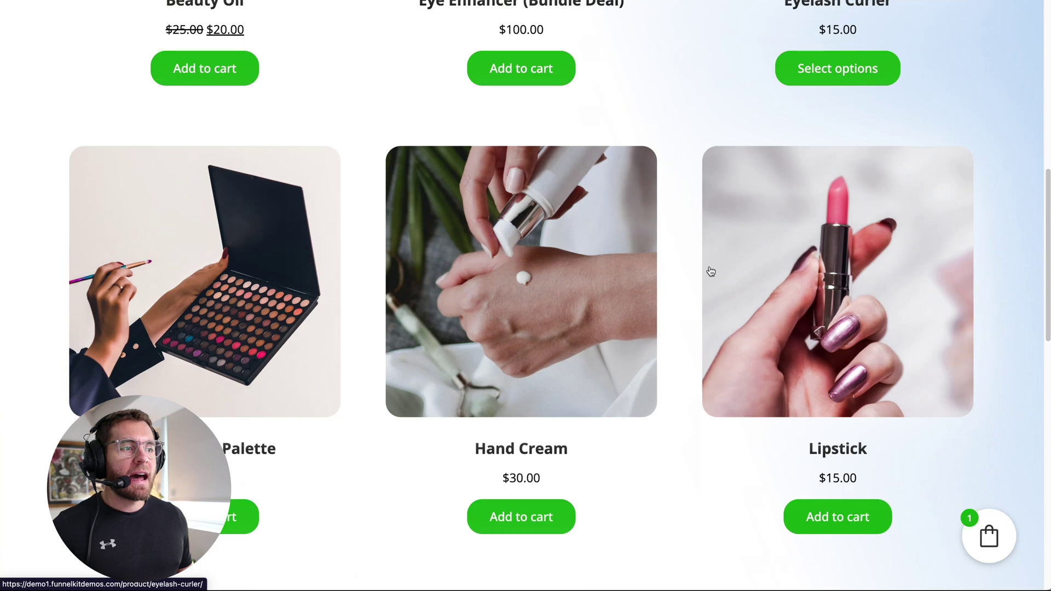
{"action": "left_click", "coordinate": [813, 446]}
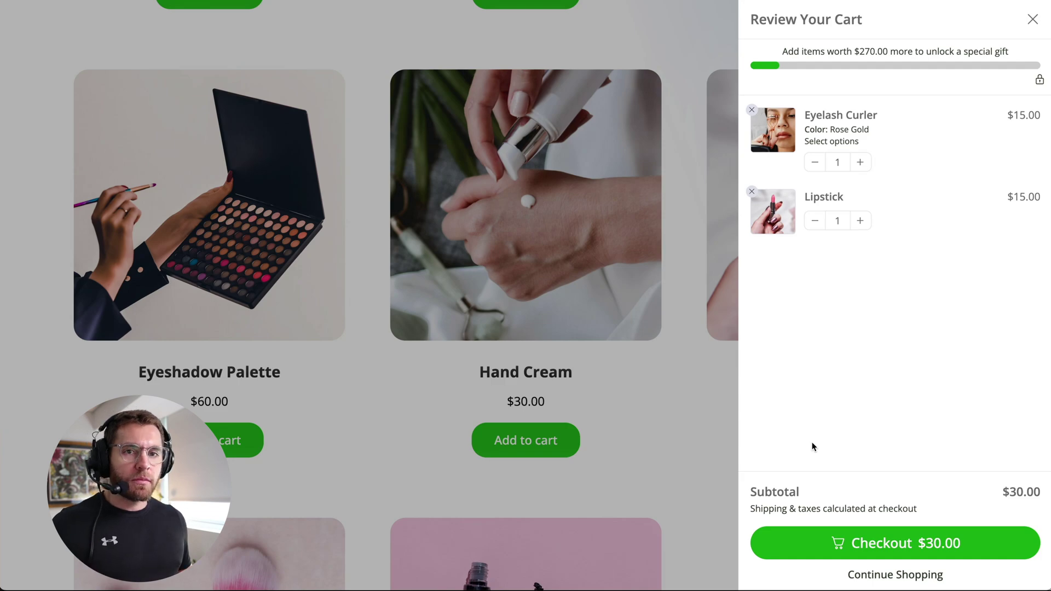
Step: Check out the cart and proceed through the information and shipping stages with Flat rate shipping
{"action": "left_click", "coordinate": [810, 545]}
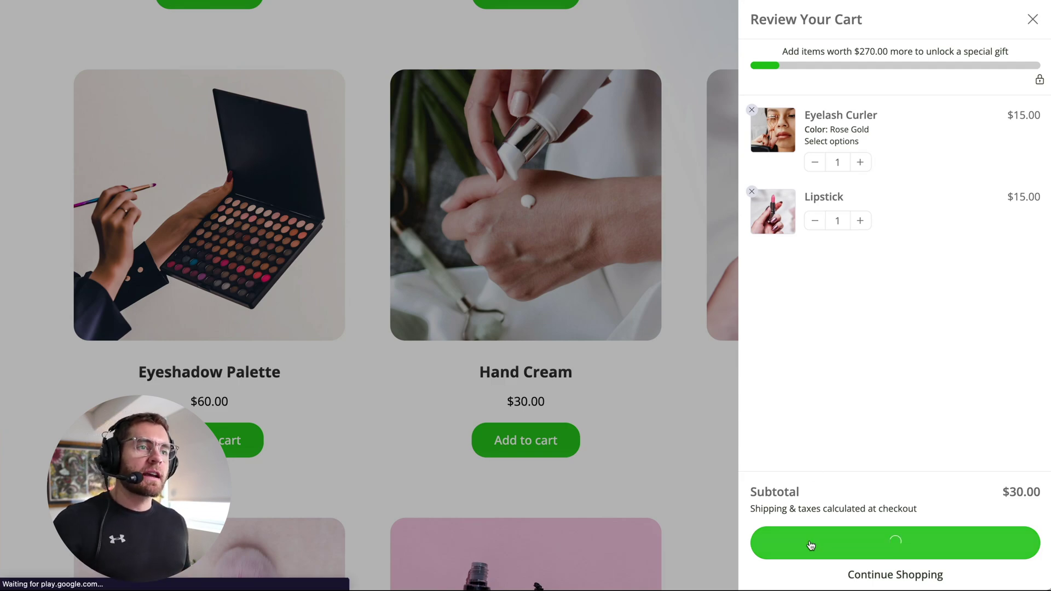
{"action": "scroll", "coordinate": [809, 539], "scroll_direction": "down", "scroll_amount": 4}
{"action": "scroll", "coordinate": [715, 399], "scroll_direction": "down", "scroll_amount": 2}
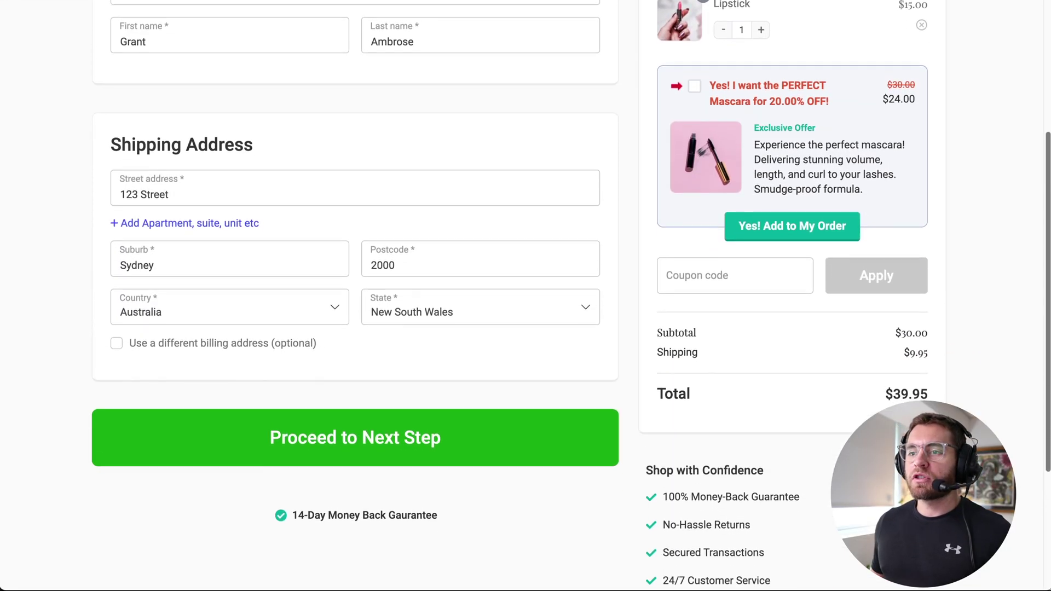
{"action": "left_click", "coordinate": [558, 441]}
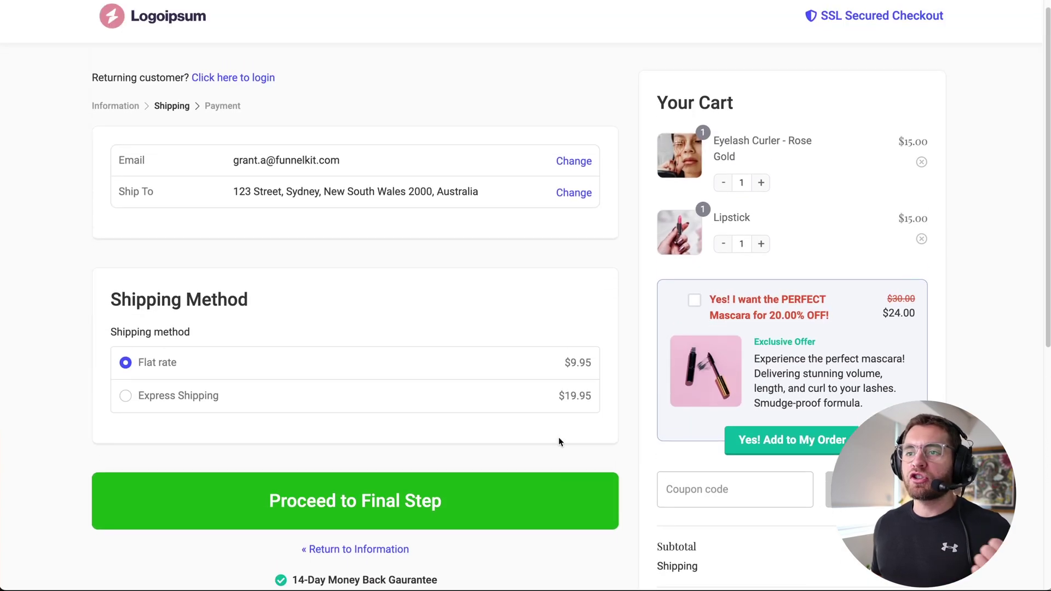
{"action": "left_click", "coordinate": [552, 509]}
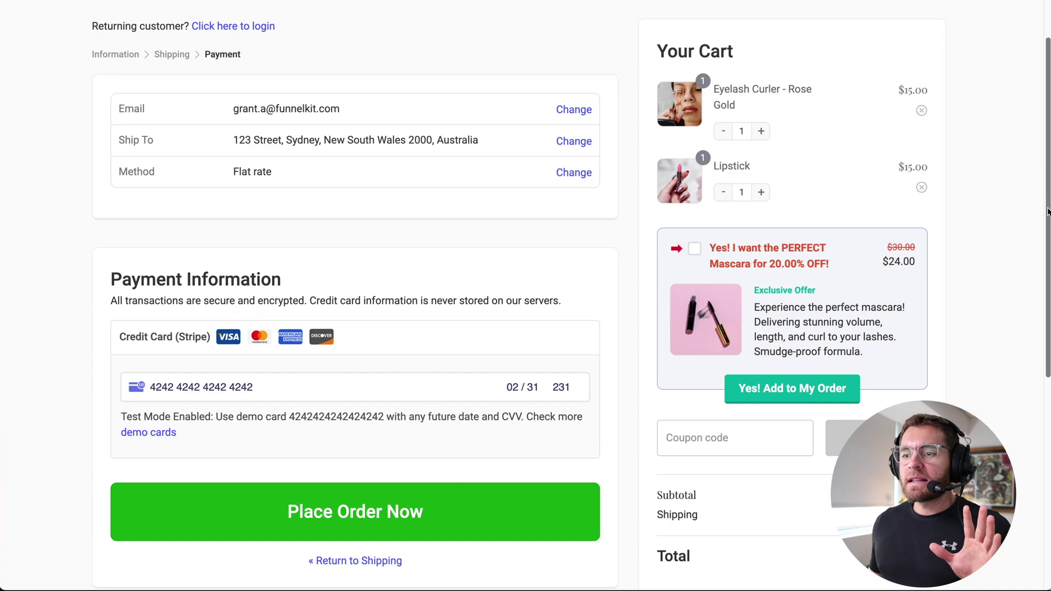
Step: Place the order and accept the Eye Enhancer (Bundle Deal) bonus offer
{"action": "scroll", "coordinate": [648, 357], "scroll_direction": "down", "scroll_amount": 2}
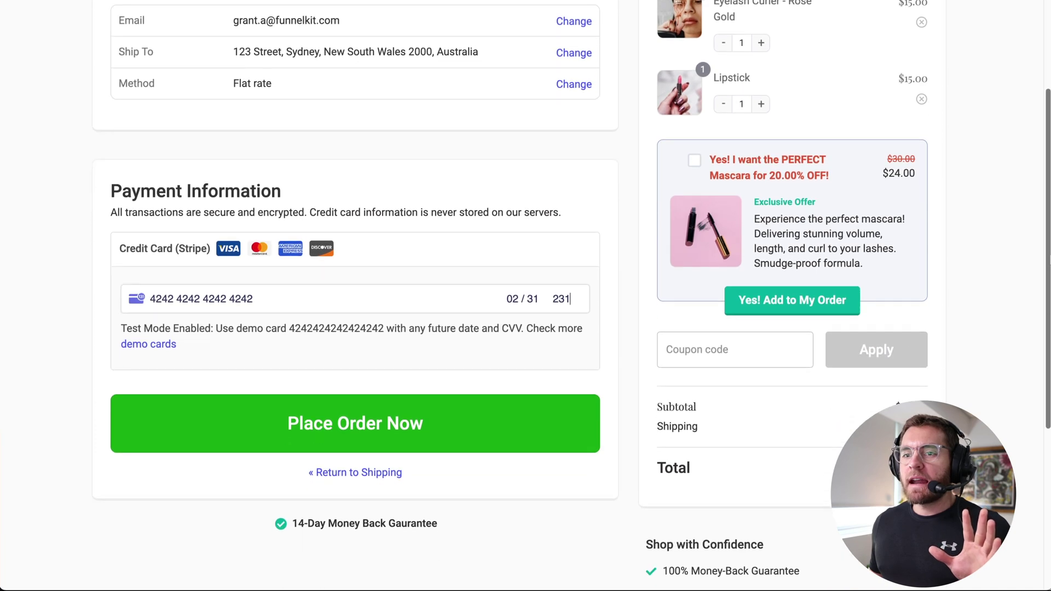
{"action": "left_click", "coordinate": [509, 415]}
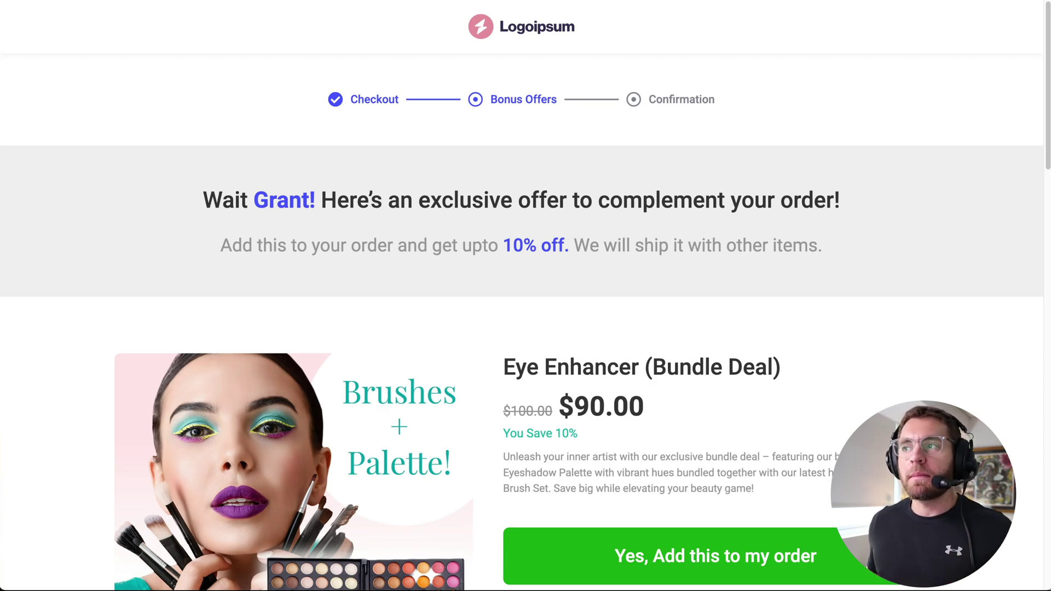
{"action": "scroll", "coordinate": [526, 296], "scroll_direction": "down", "scroll_amount": 4}
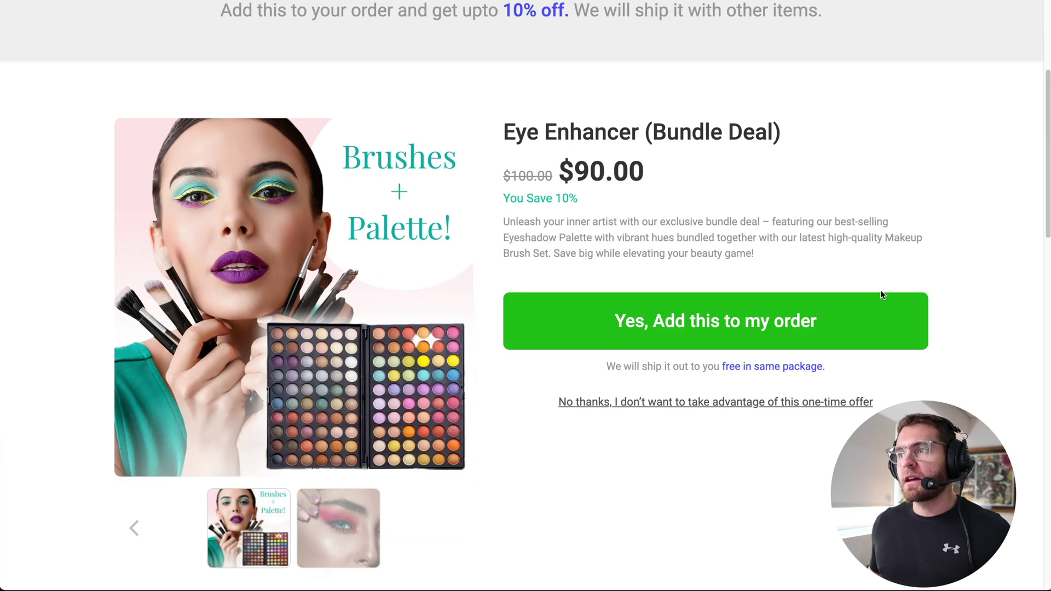
{"action": "left_click", "coordinate": [875, 309]}
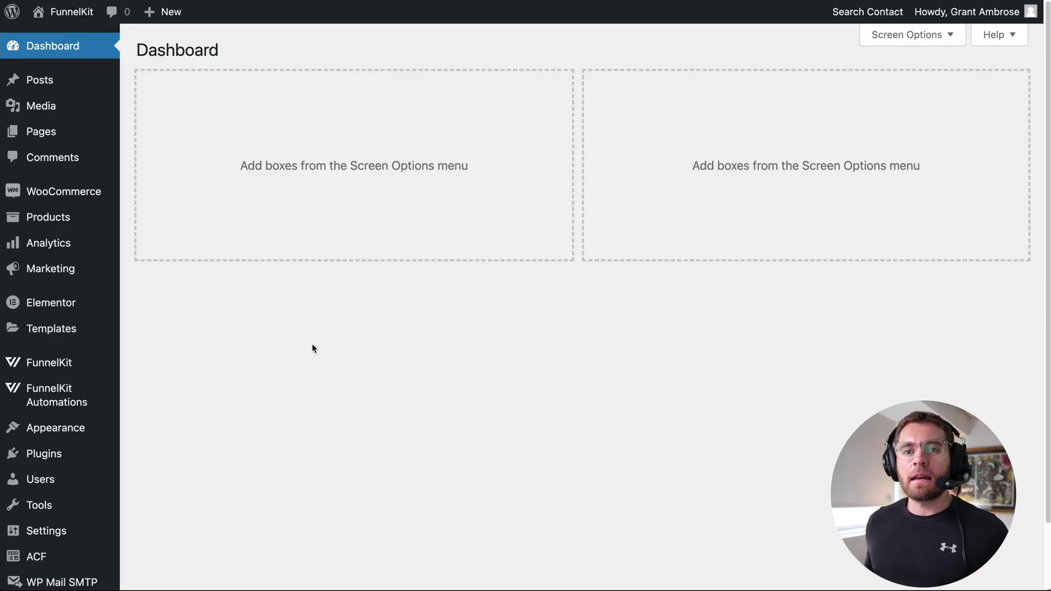
Step: Open FunnelKit's Store Checkout page in the WordPress admin
{"action": "mouse_move", "coordinate": [87, 361]}
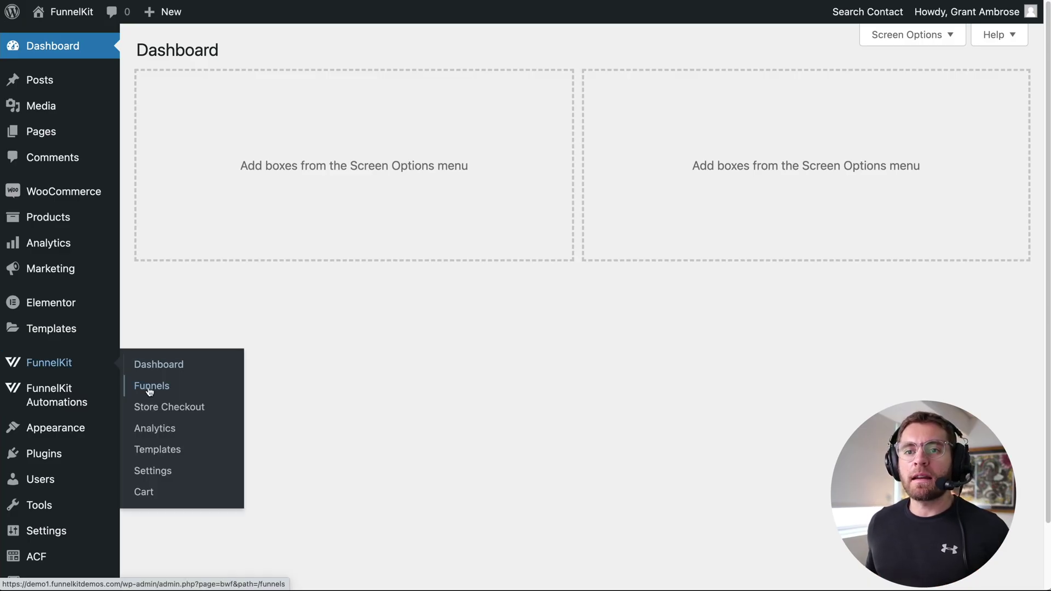
{"action": "left_click", "coordinate": [171, 409]}
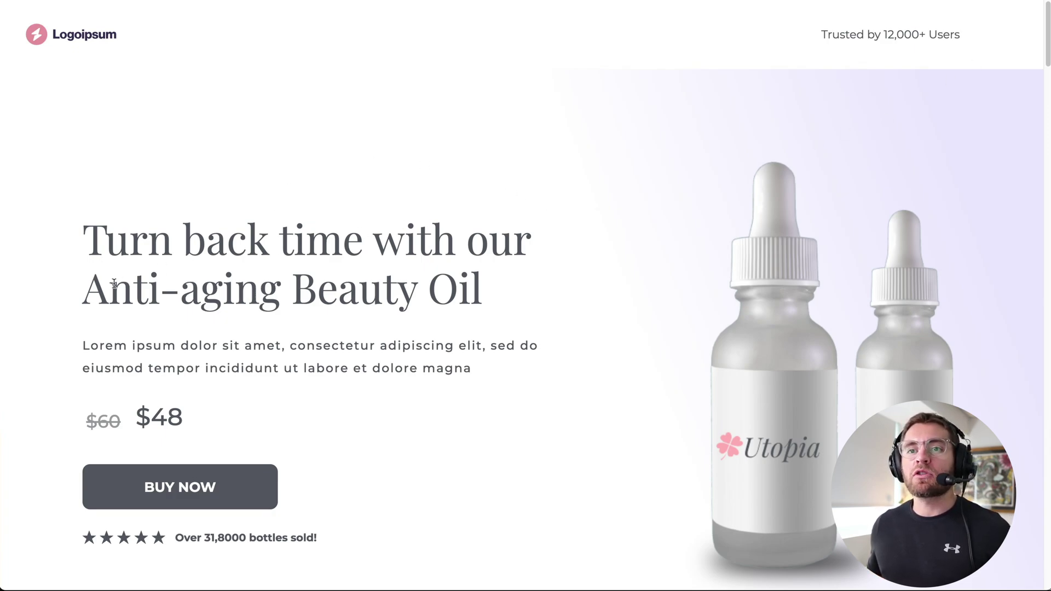
Step: Review the Anti-aging Beauty Oil sales page and buy the $48 product from its opening section
{"action": "left_click_drag", "start_coordinate": [88, 288], "coordinate": [490, 289]}
{"action": "left_click", "coordinate": [526, 239]}
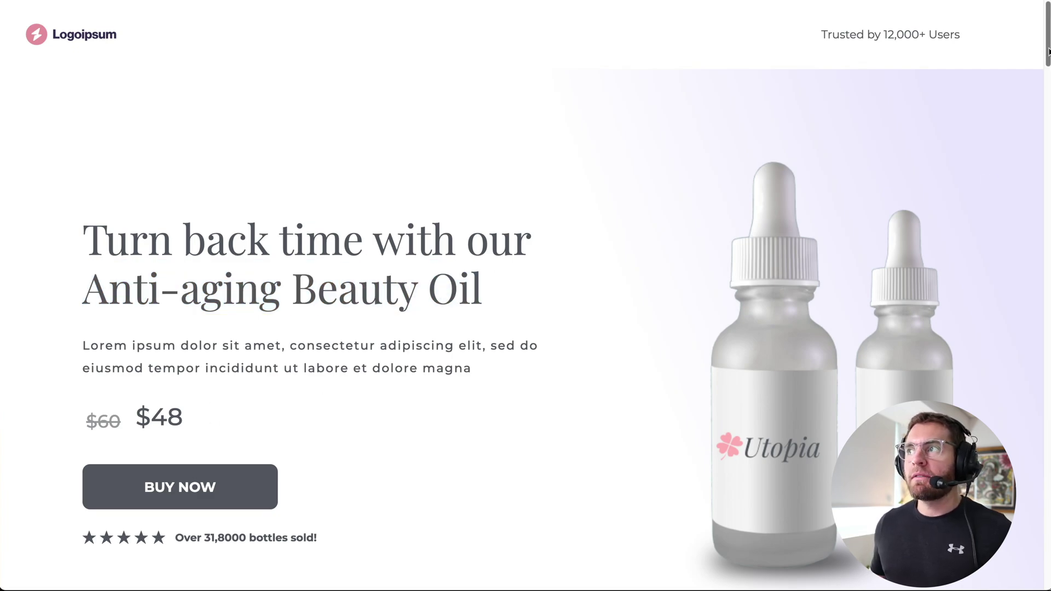
{"action": "left_click_drag", "start_coordinate": [1047, 52], "coordinate": [1046, 496]}
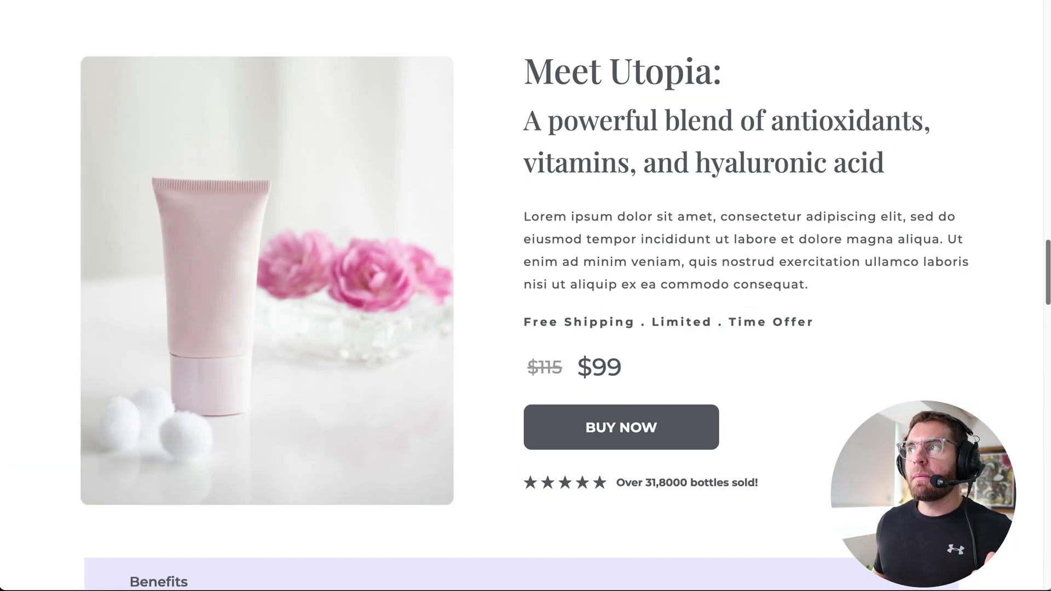
{"action": "key", "text": "Home"}
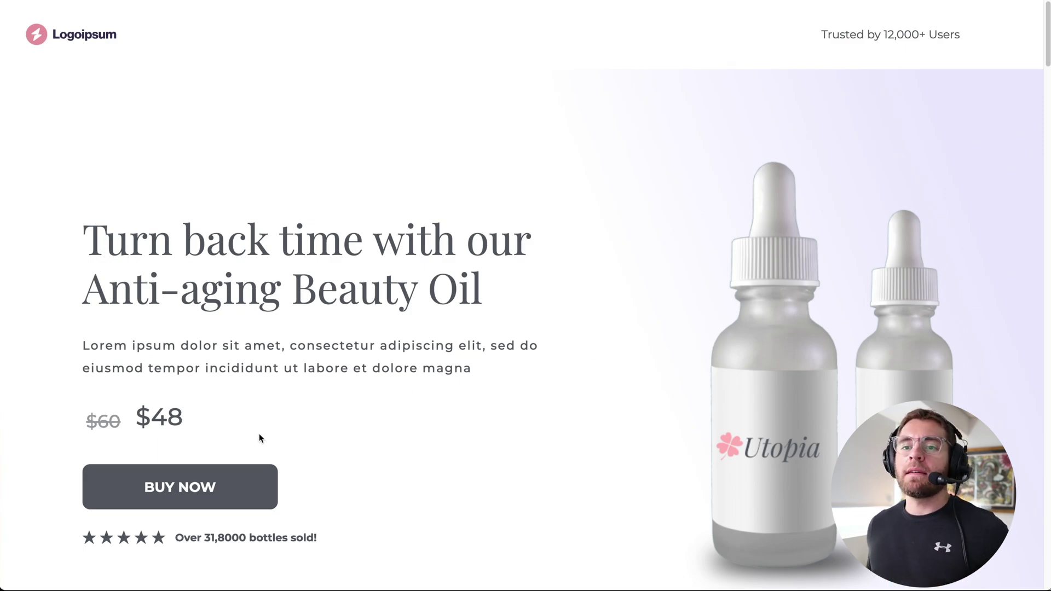
{"action": "left_click", "coordinate": [234, 482]}
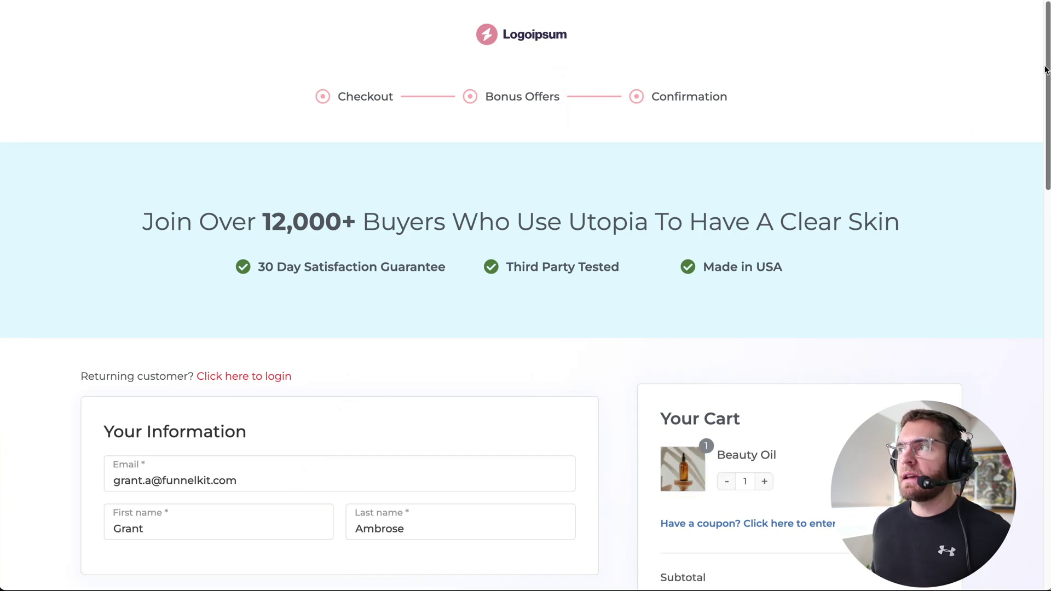
Step: Enter the test card's number, expiry date and security code at checkout and place the Beauty Oil order without the Hand Cream offer
{"action": "left_click_drag", "start_coordinate": [1047, 68], "coordinate": [1048, 167]}
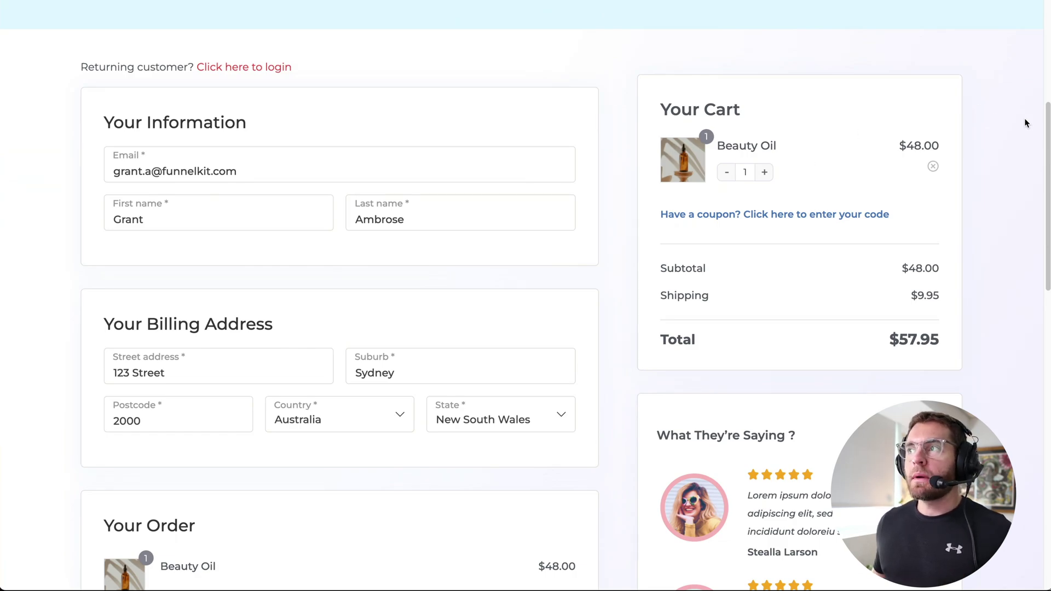
{"action": "left_click_drag", "start_coordinate": [1047, 123], "coordinate": [1048, 366]}
{"action": "left_click", "coordinate": [369, 233]}
{"action": "type", "text": "4242 4242 4242 4242 12 / 31 232"}
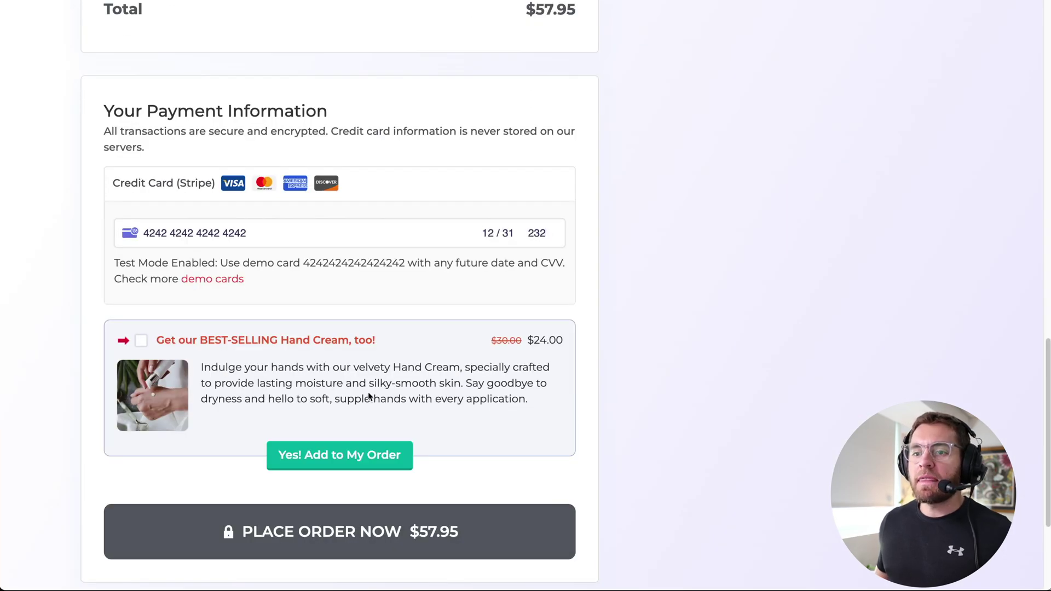
{"action": "left_click", "coordinate": [385, 518]}
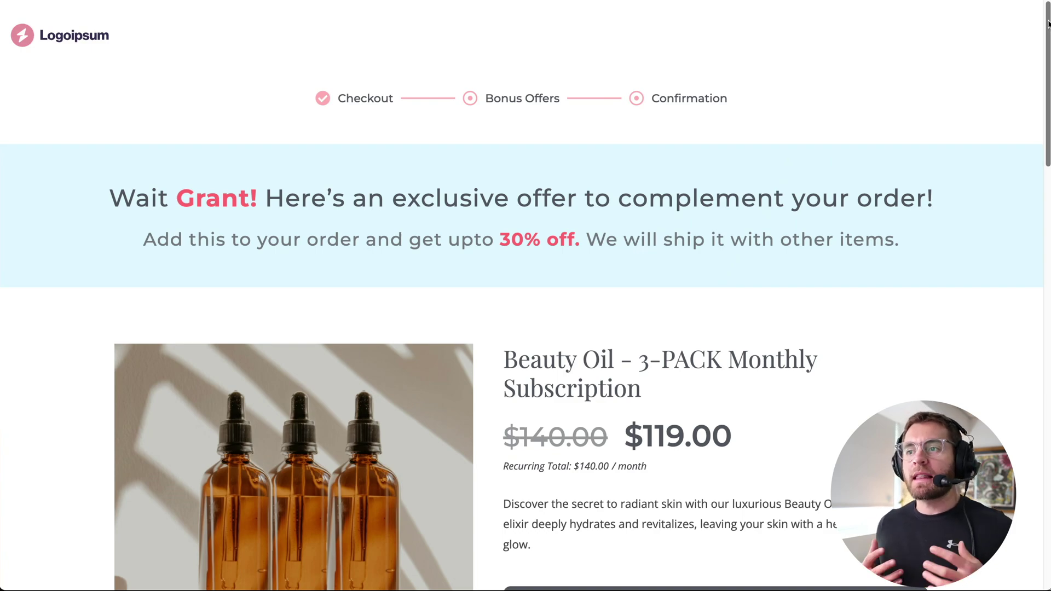
Step: Review the bonus offer page and add the Beauty Oil - 3-PACK Monthly Subscription to the order
{"action": "left_click_drag", "start_coordinate": [1047, 23], "coordinate": [1047, 111]}
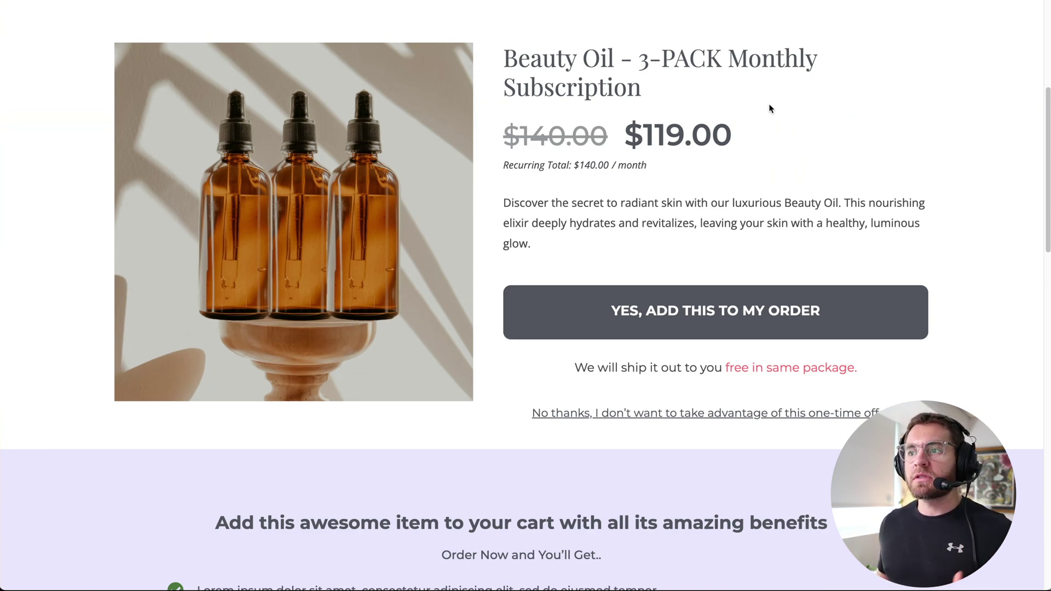
{"action": "left_click_drag", "start_coordinate": [1046, 120], "coordinate": [1046, 456]}
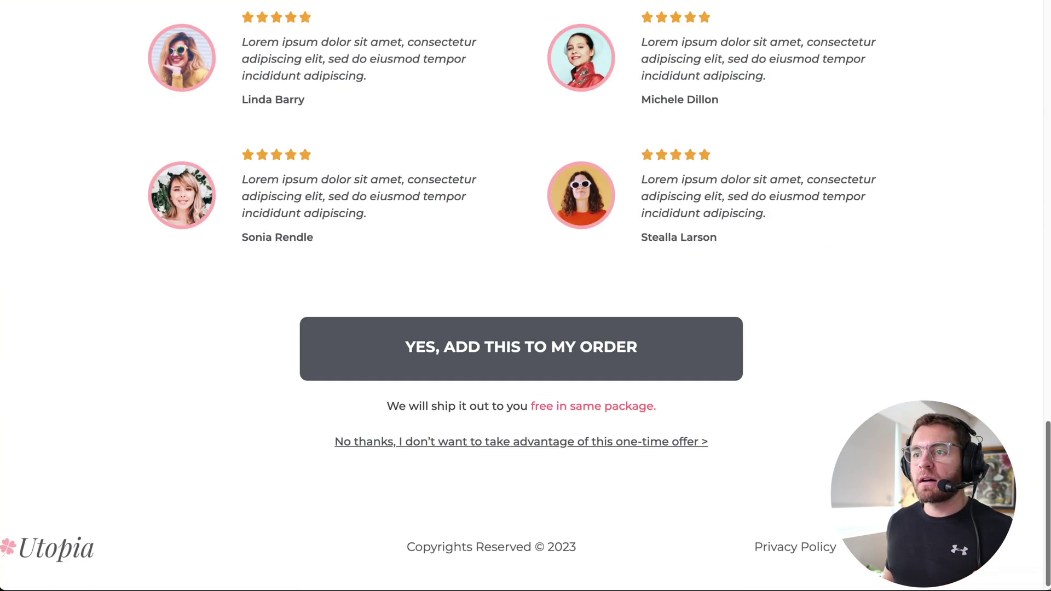
{"action": "left_click", "coordinate": [575, 346]}
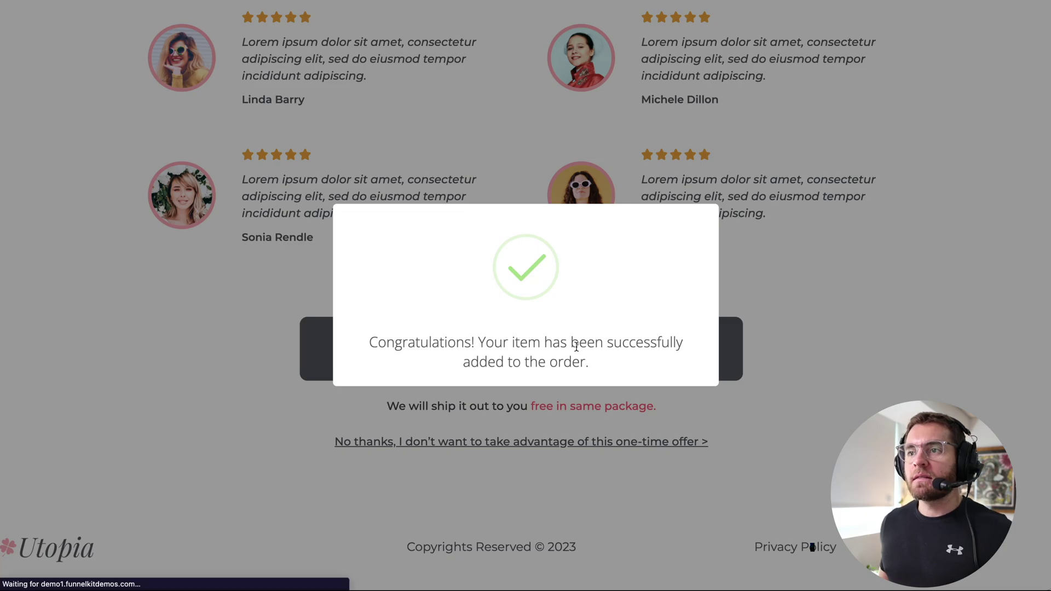
{"action": "scroll", "coordinate": [525, 296], "scroll_direction": "down", "scroll_amount": 4}
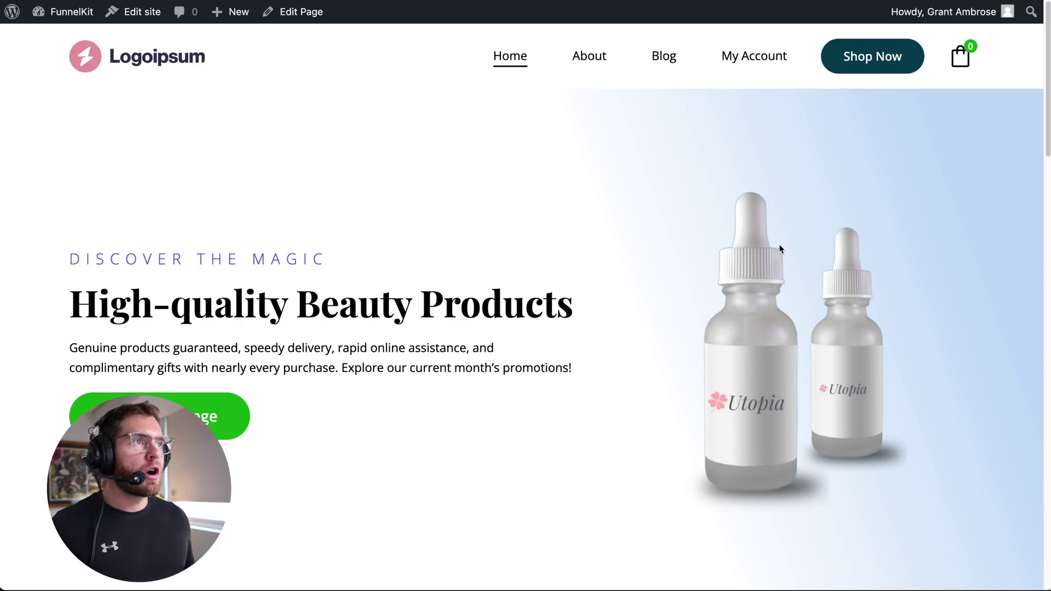
Step: Open the store's shop page and add one Beauty Oil to the cart
{"action": "left_click", "coordinate": [853, 63]}
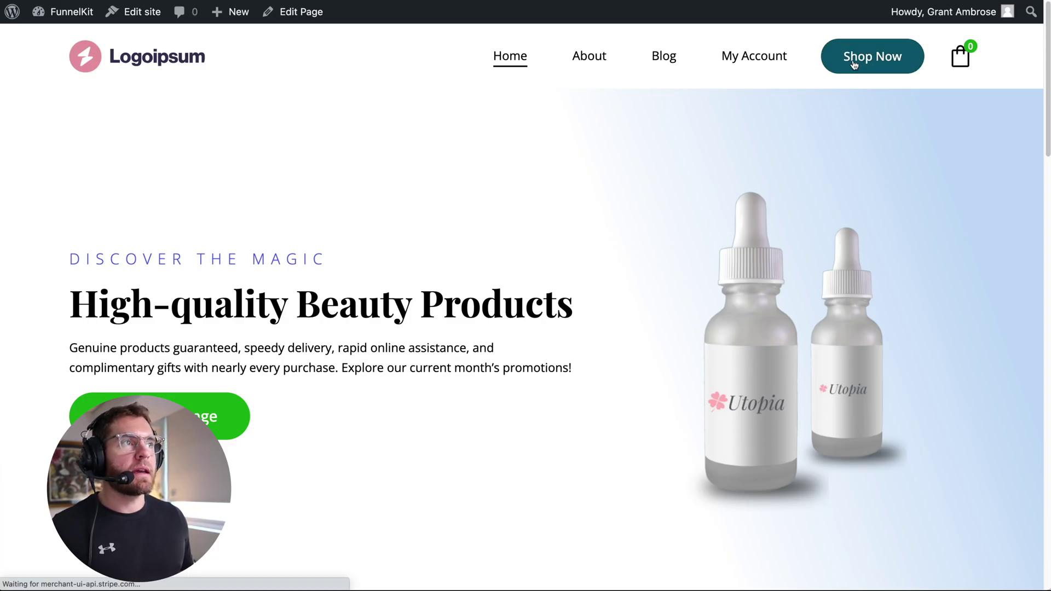
{"action": "scroll", "coordinate": [298, 399], "scroll_direction": "down", "scroll_amount": 5}
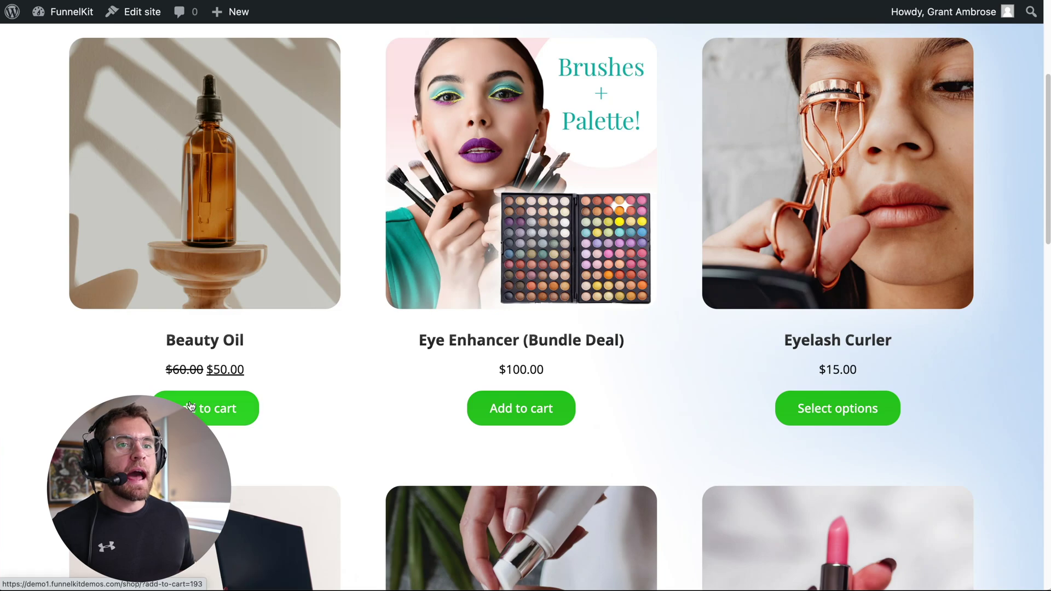
{"action": "left_click", "coordinate": [186, 390]}
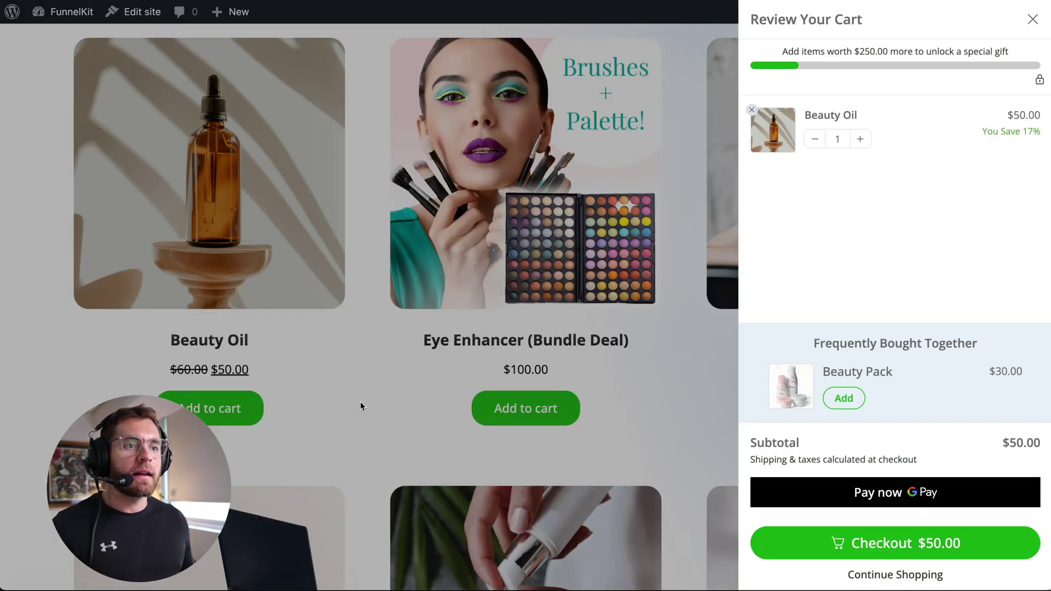
{"action": "left_click", "coordinate": [360, 402]}
{"action": "scroll", "coordinate": [360, 402], "scroll_direction": "down", "scroll_amount": 2}
{"action": "scroll", "coordinate": [360, 405], "scroll_direction": "down", "scroll_amount": 6}
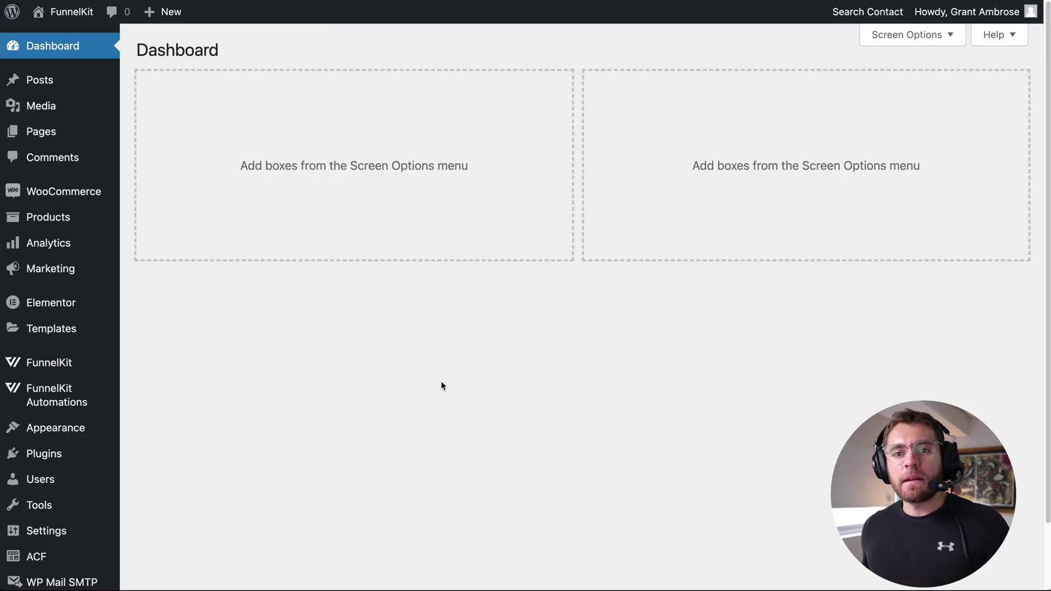
Step: Open FunnelKit's Store Checkout and view the products of its Store Checkout step
{"action": "mouse_move", "coordinate": [55, 364]}
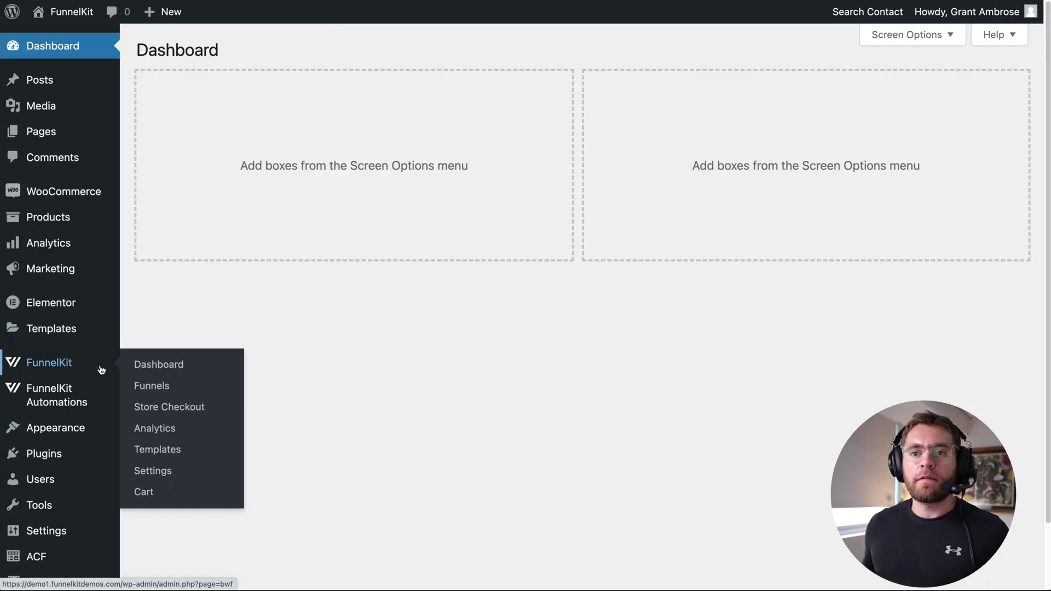
{"action": "left_click", "coordinate": [170, 406]}
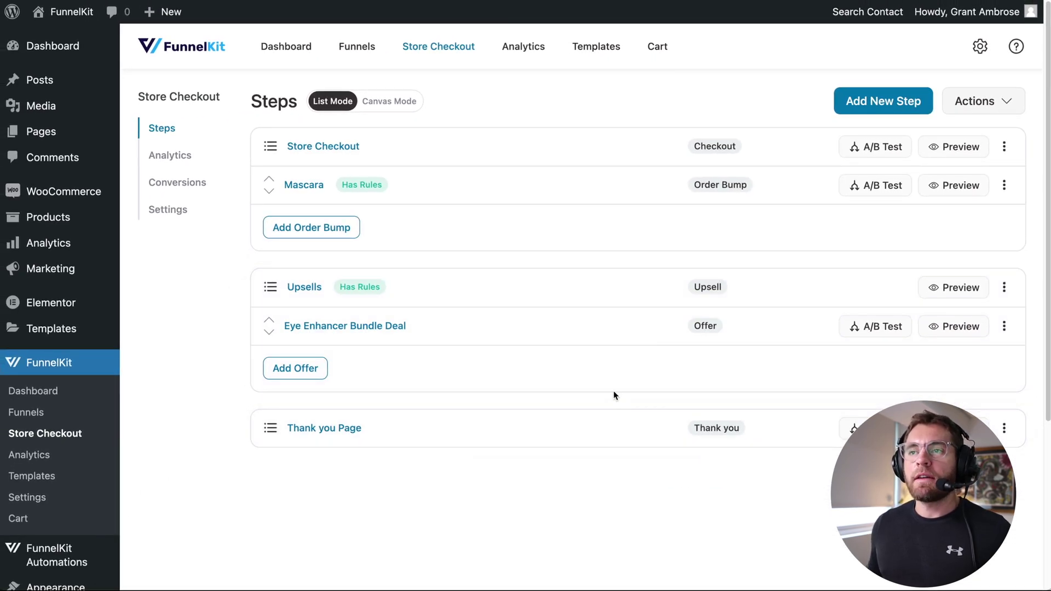
{"action": "left_click", "coordinate": [307, 146]}
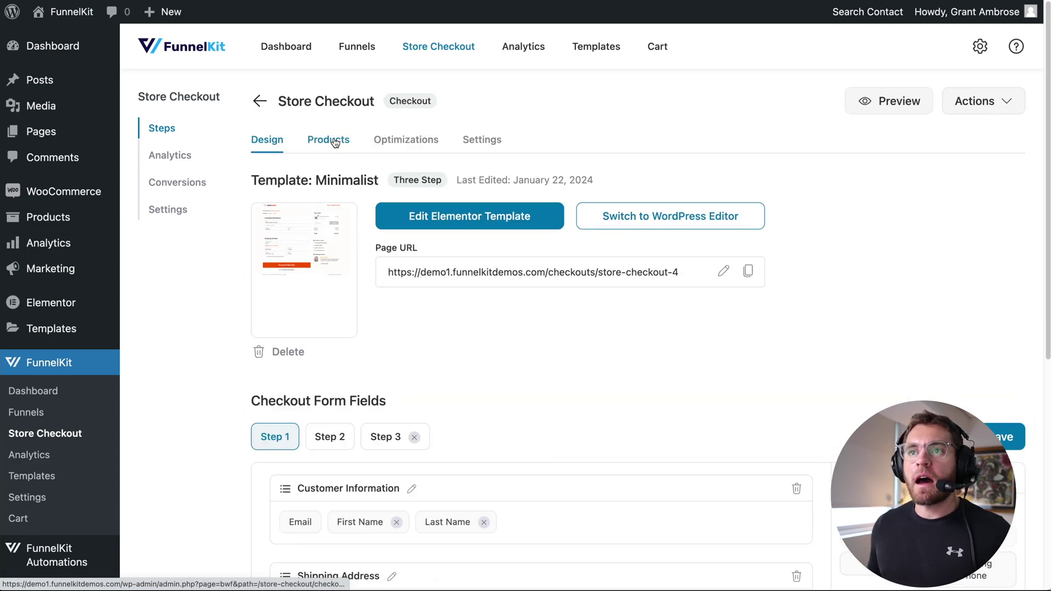
{"action": "left_click", "coordinate": [330, 141]}
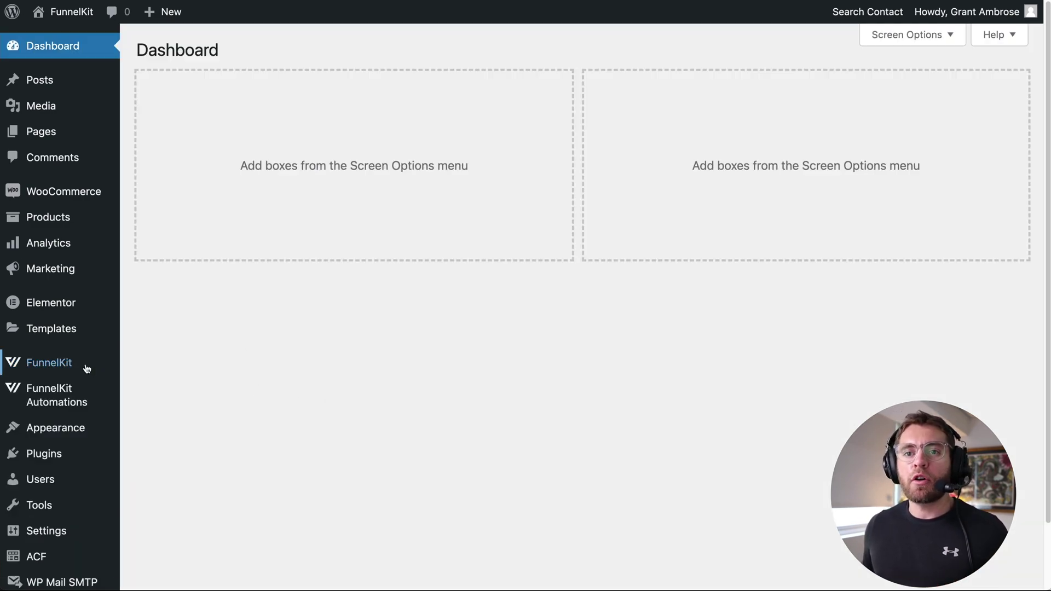
Step: Open the Beauty Oil funnel in FunnelKit and view the products assigned to its Checkout step
{"action": "mouse_move", "coordinate": [84, 367]}
{"action": "left_click", "coordinate": [159, 388]}
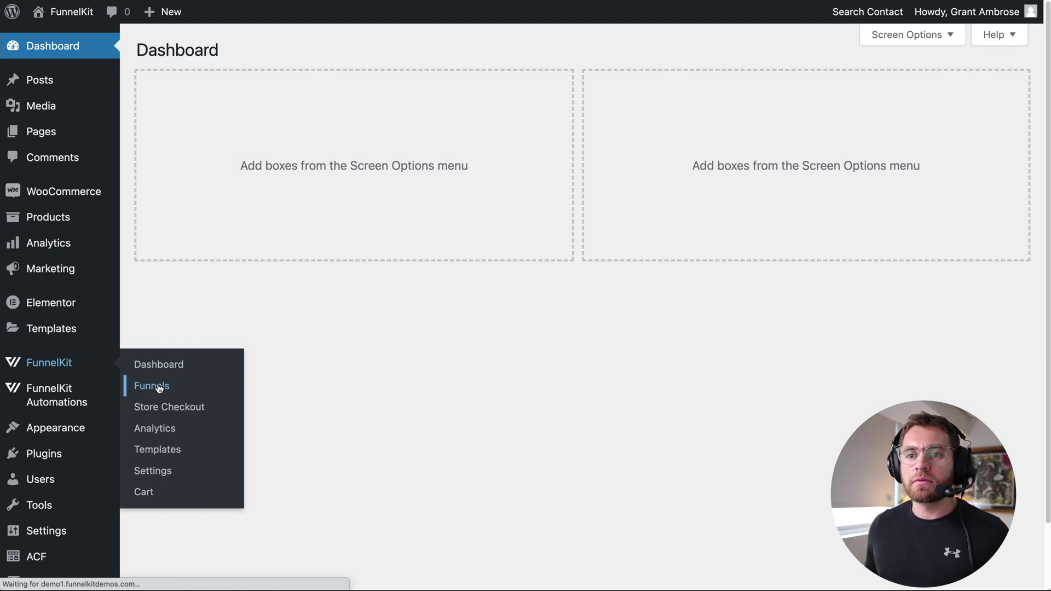
{"action": "left_click", "coordinate": [234, 188]}
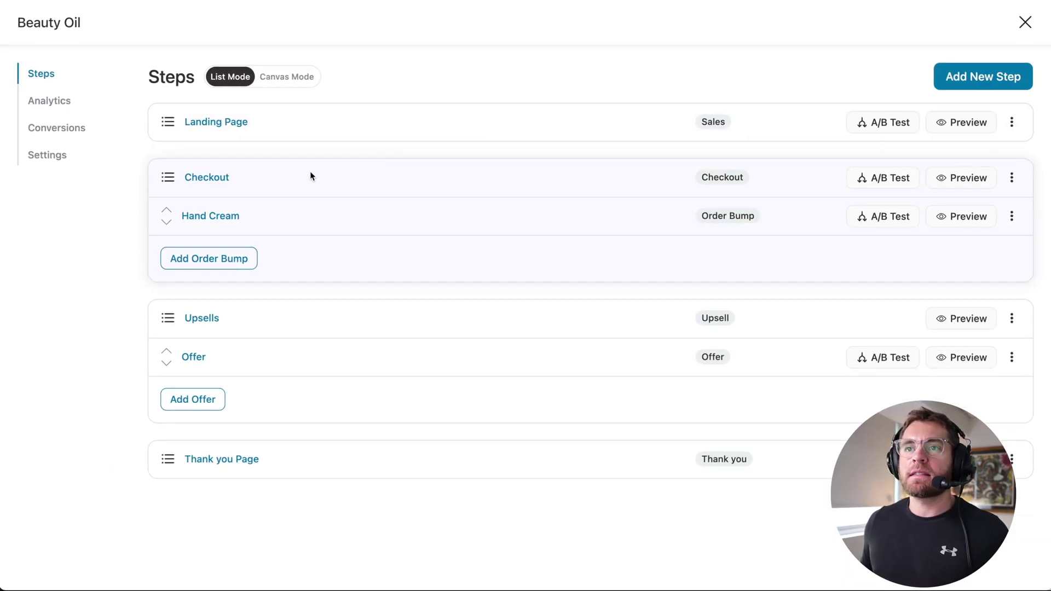
{"action": "left_click", "coordinate": [202, 180]}
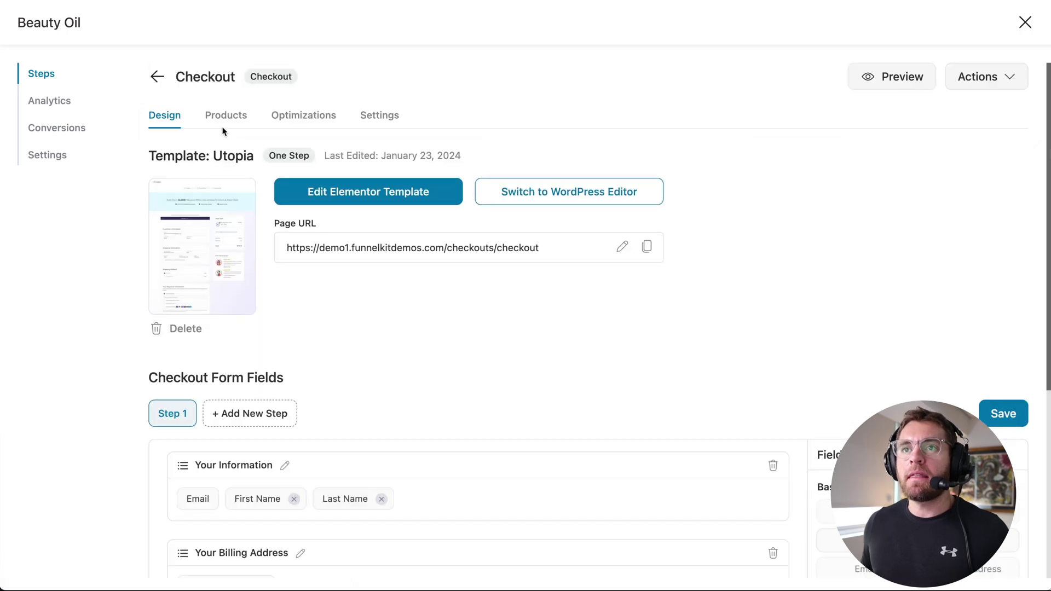
{"action": "left_click", "coordinate": [226, 115]}
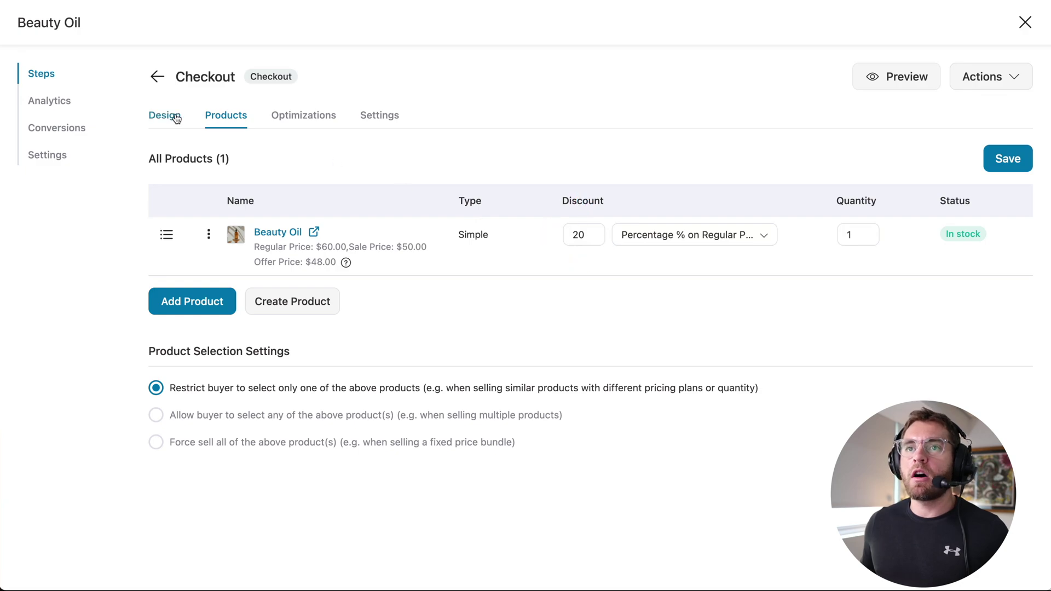
Step: Check the product search for the funnel's checkout without adding anything, and return to the Beauty Oil funnel's steps
{"action": "left_click", "coordinate": [186, 303]}
{"action": "left_click", "coordinate": [386, 300]}
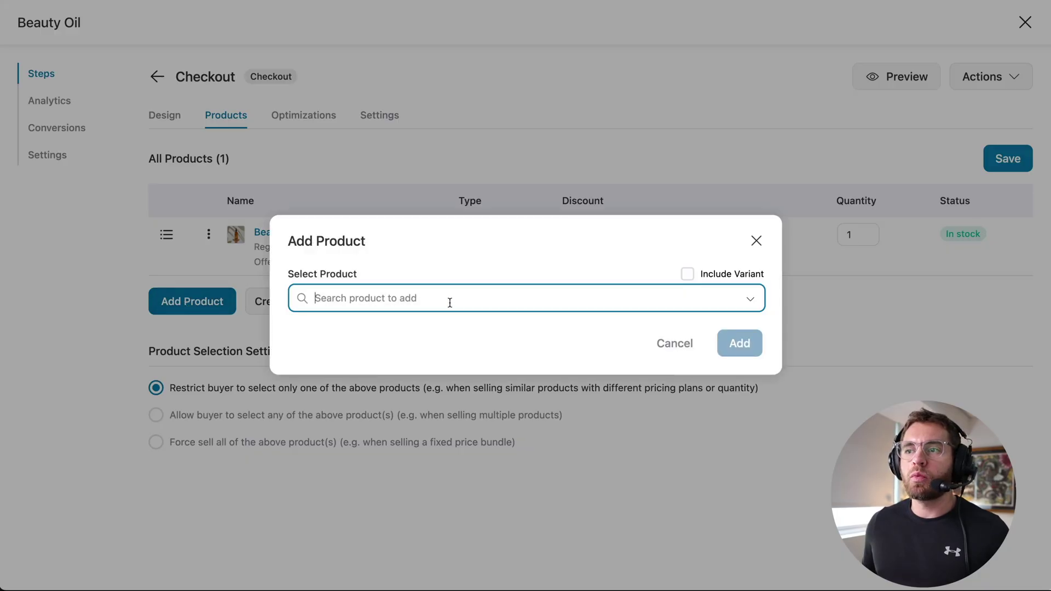
{"action": "left_click", "coordinate": [753, 246]}
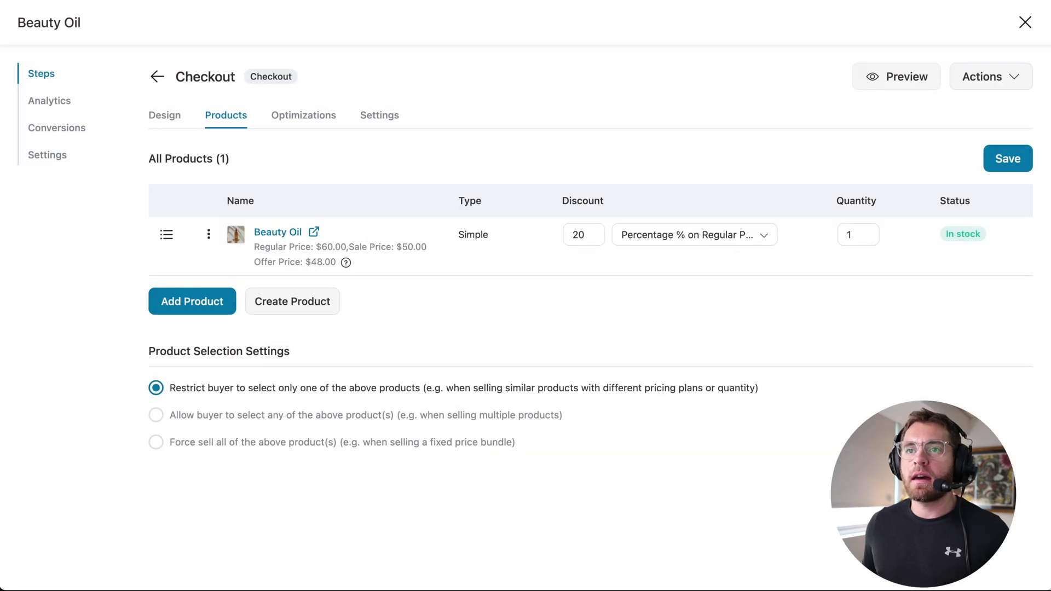
{"action": "left_click", "coordinate": [157, 76]}
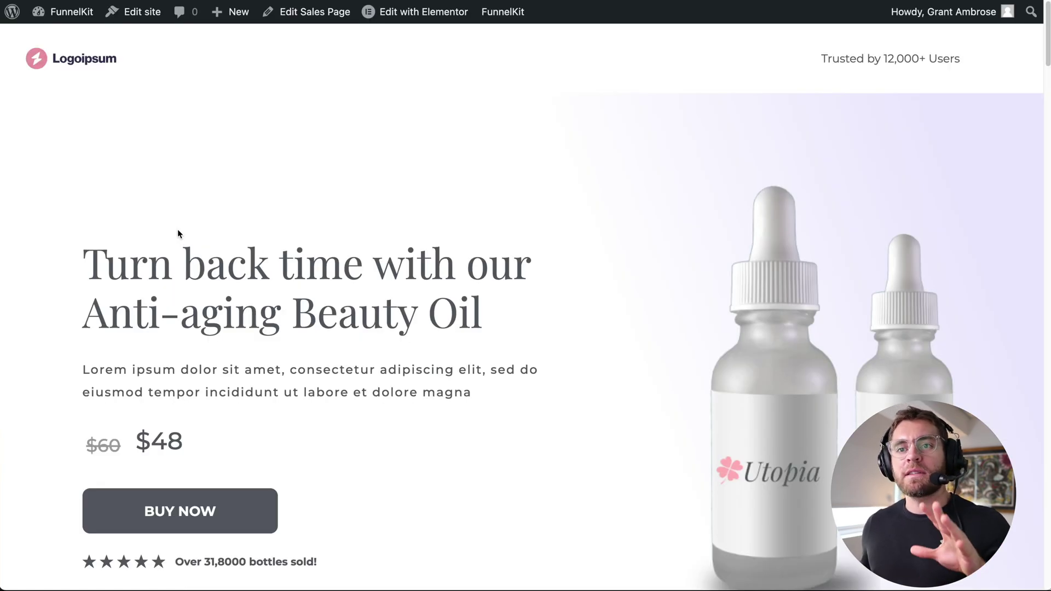
Step: Proceed from the Beauty Oil sales page's $48 offer to its checkout and review the checkout page
{"action": "left_click", "coordinate": [204, 510]}
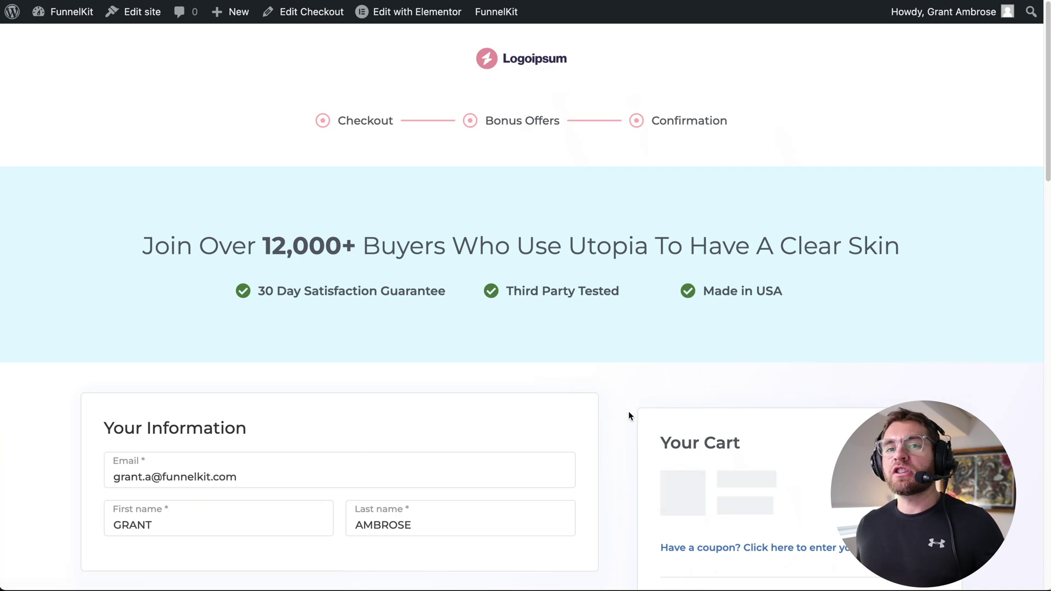
{"action": "scroll", "coordinate": [625, 414], "scroll_direction": "down", "scroll_amount": 5}
{"action": "scroll", "coordinate": [625, 418], "scroll_direction": "down", "scroll_amount": 1}
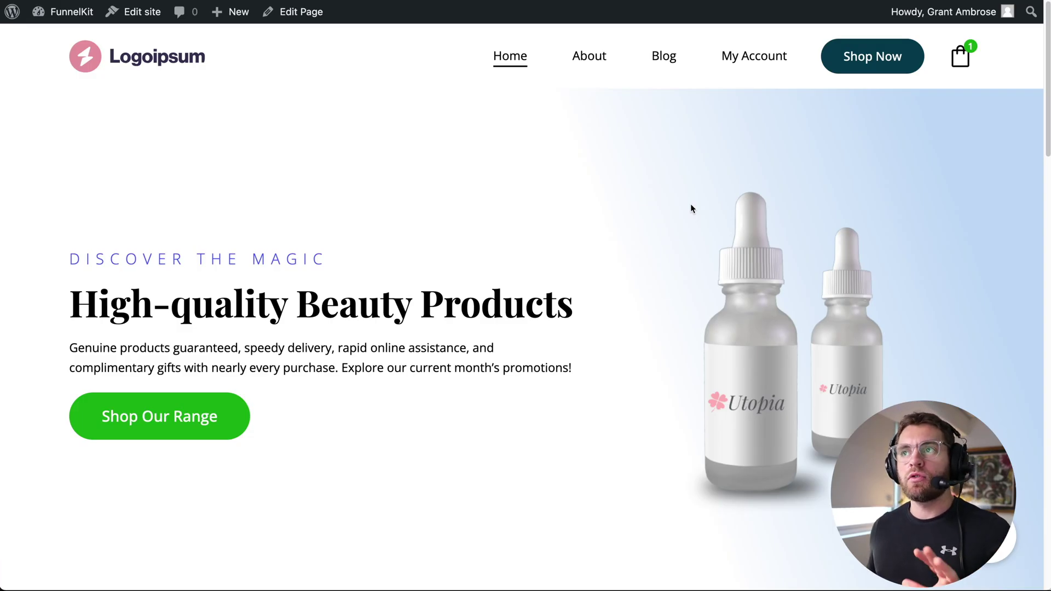
Step: View the store's About and Blog pages, and proceed to buy from the Beauty Oil sales page for comparison
{"action": "left_click", "coordinate": [598, 58]}
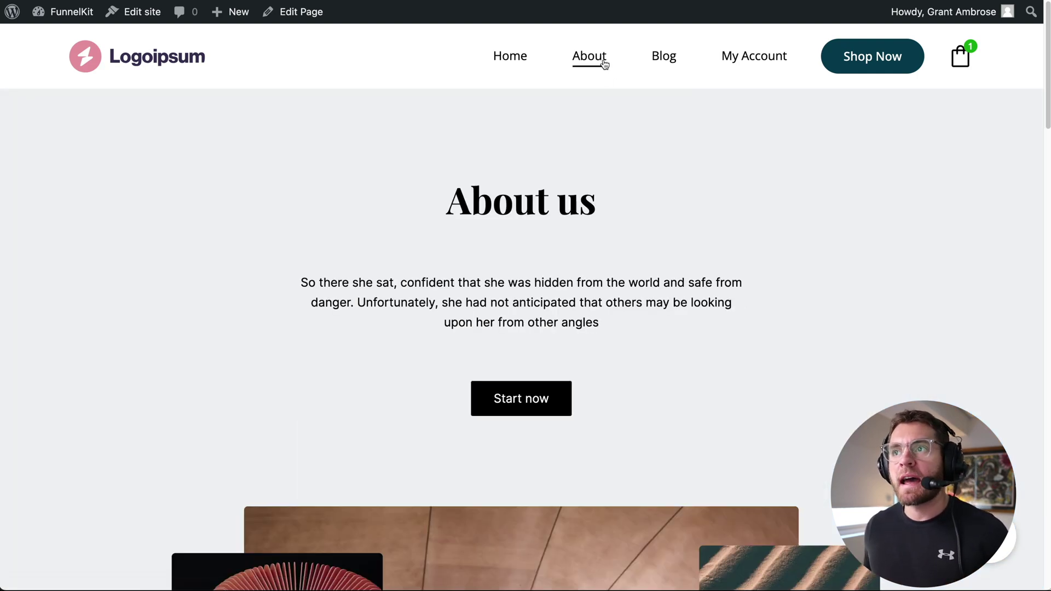
{"action": "left_click", "coordinate": [673, 57]}
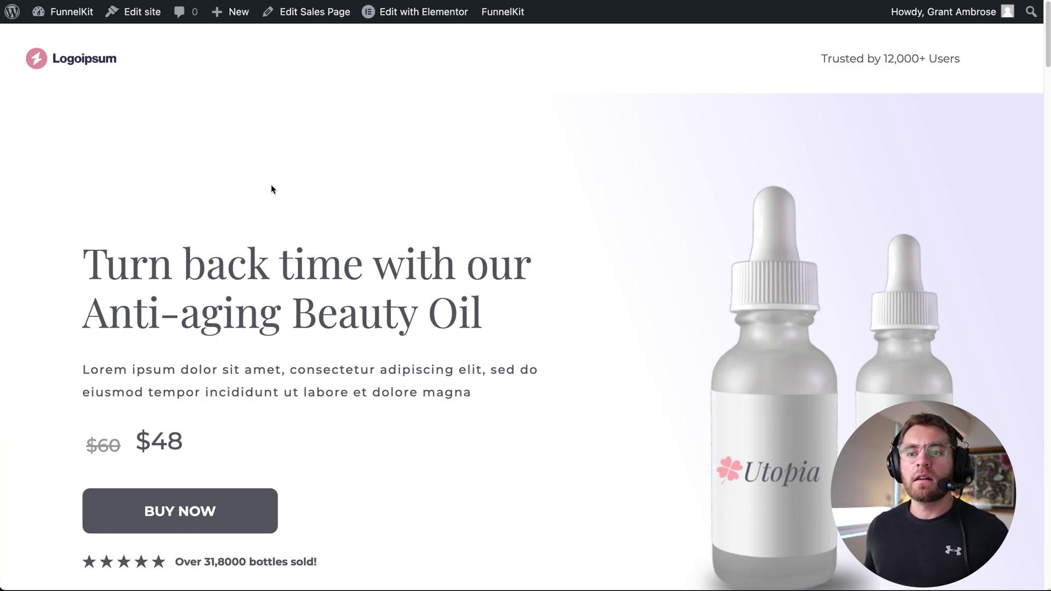
{"action": "left_click", "coordinate": [216, 504]}
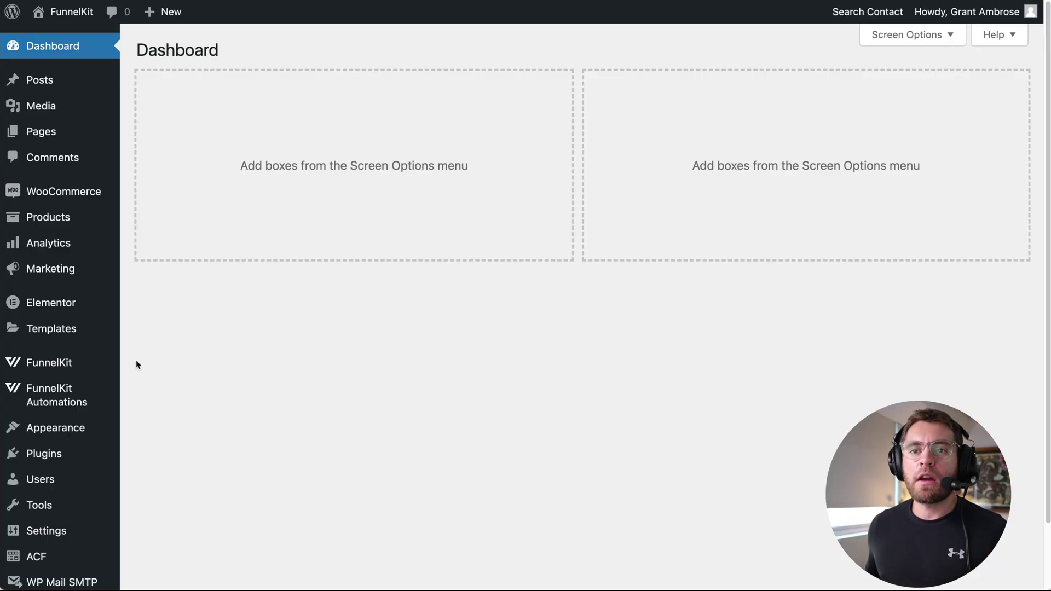
Step: Review the Store Checkout steps in FunnelKit and open the Beauty Oil funnel from the funnels list
{"action": "mouse_move", "coordinate": [80, 371]}
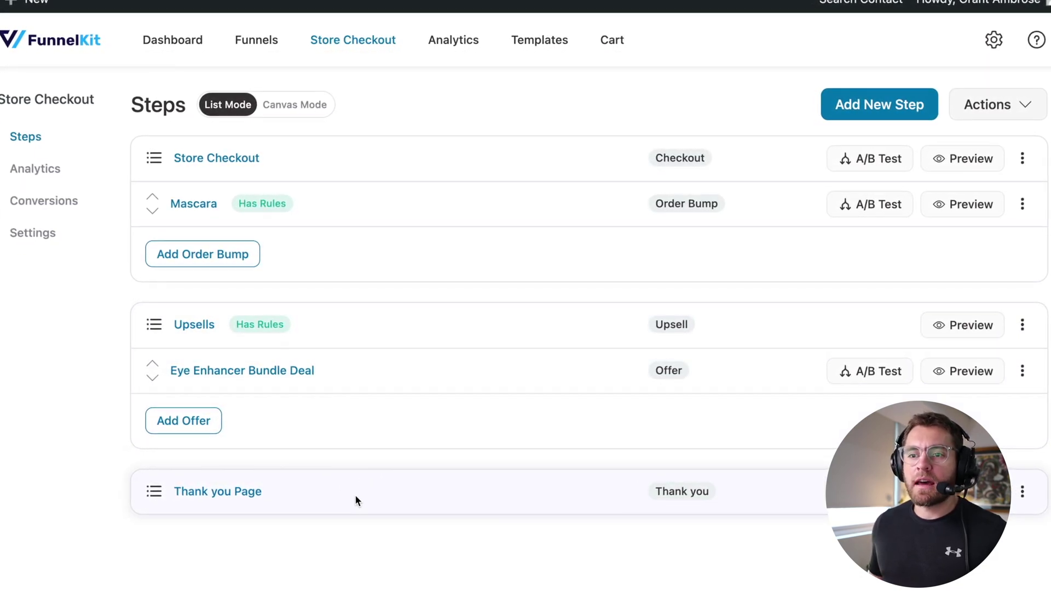
{"action": "left_click", "coordinate": [61, 413]}
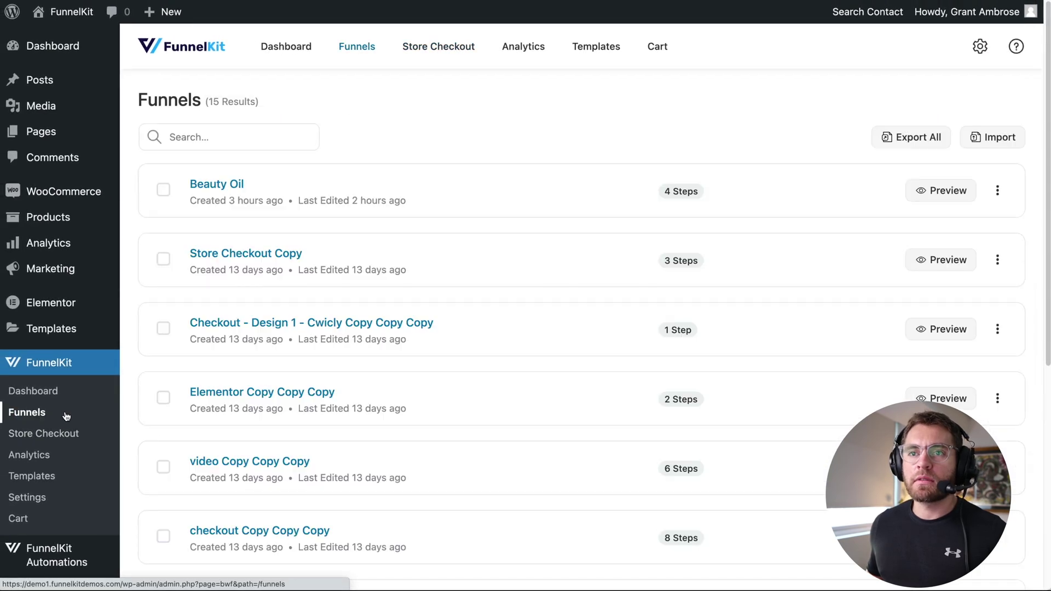
{"action": "left_click", "coordinate": [215, 185]}
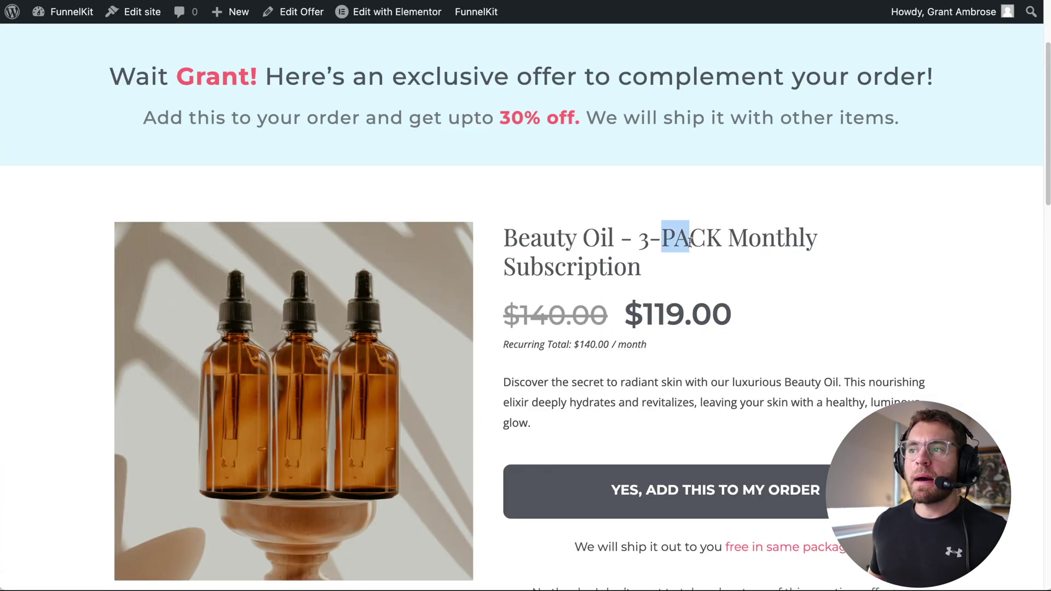
Step: Review the pricing on the Beauty Oil - 3-PACK Monthly Subscription offer page, and close the page and the Beauty Oil funnel
{"action": "left_click_drag", "start_coordinate": [684, 313], "coordinate": [536, 307]}
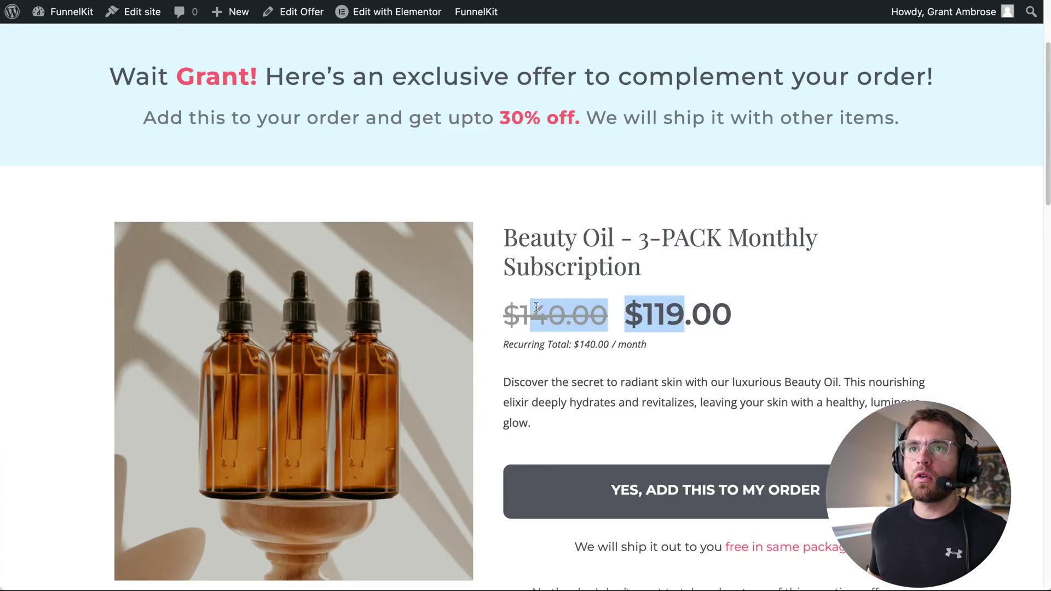
{"action": "key", "text": "ctrl+w"}
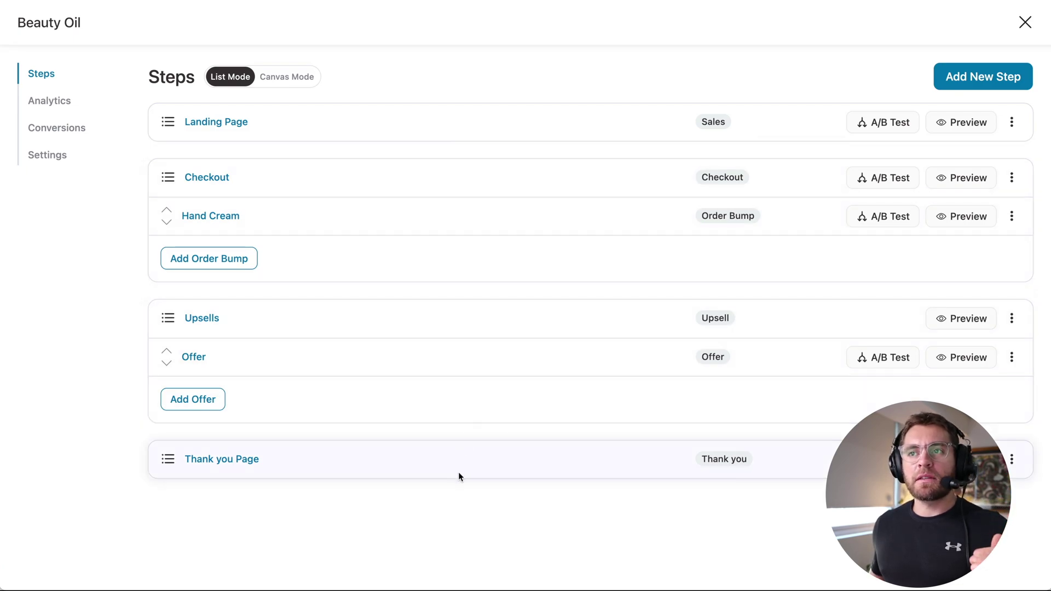
{"action": "left_click", "coordinate": [1025, 22]}
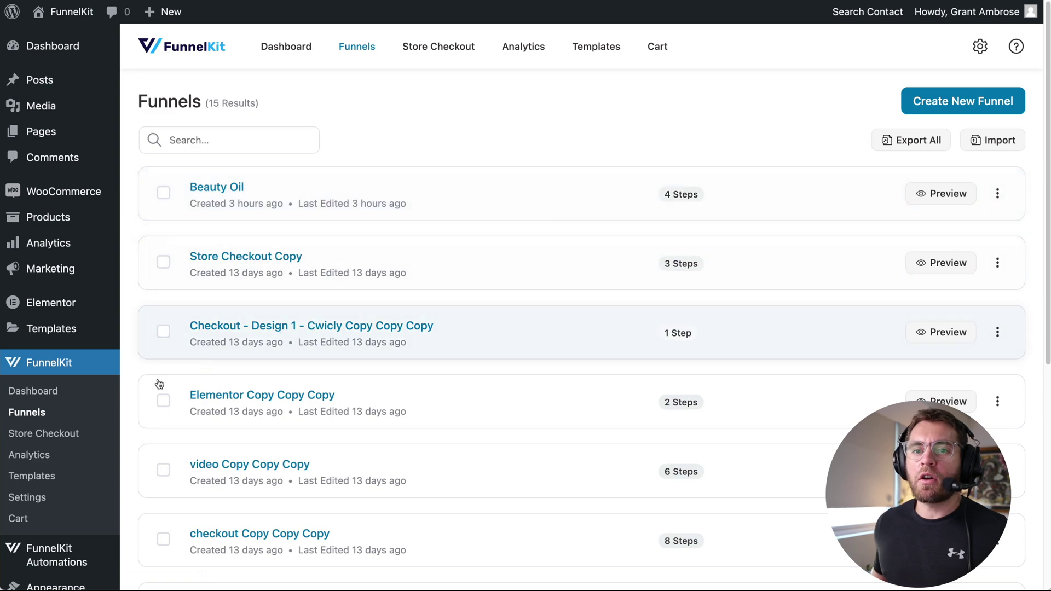
Step: Open Store Checkout, review the rules of its Upsells step, and return to the steps list
{"action": "left_click", "coordinate": [67, 434]}
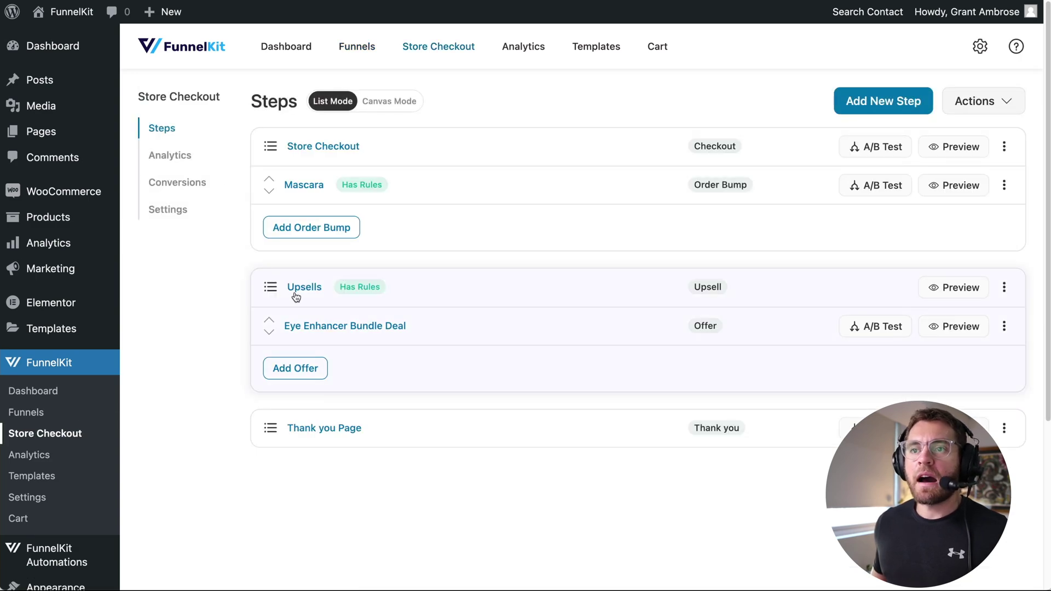
{"action": "left_click", "coordinate": [302, 287]}
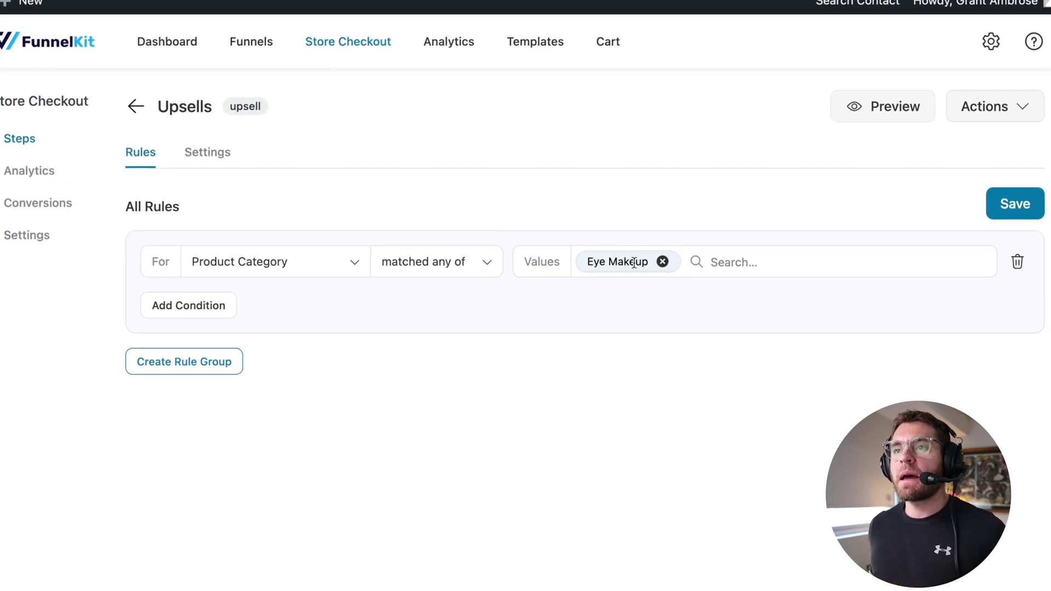
{"action": "left_click", "coordinate": [134, 105]}
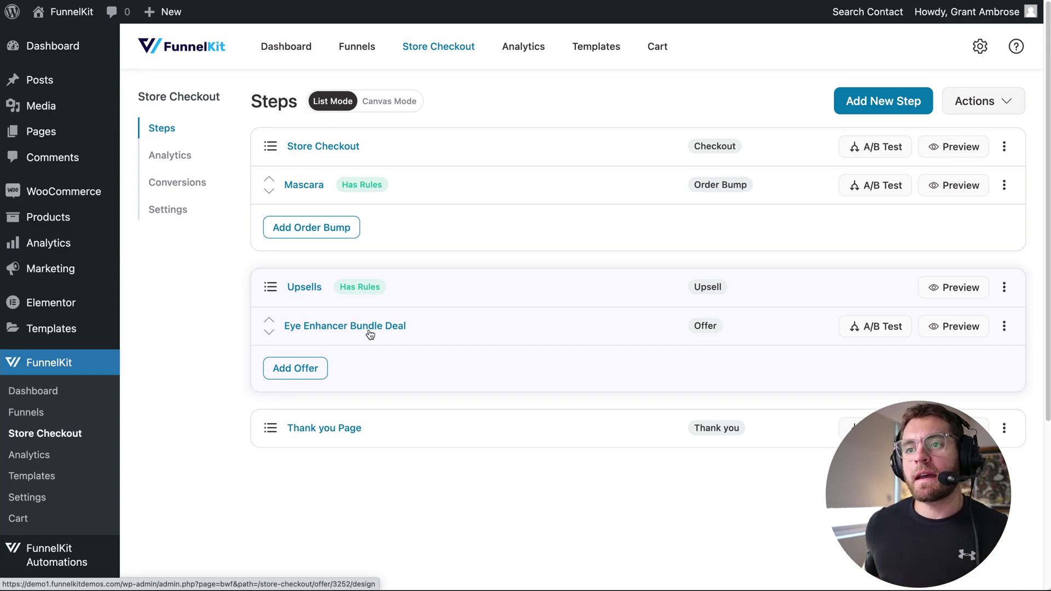
Step: Start a new One Click Upsell Offer step in Store Checkout by importing the Elementor template Utopia
{"action": "left_click", "coordinate": [862, 109]}
{"action": "left_click", "coordinate": [174, 82]}
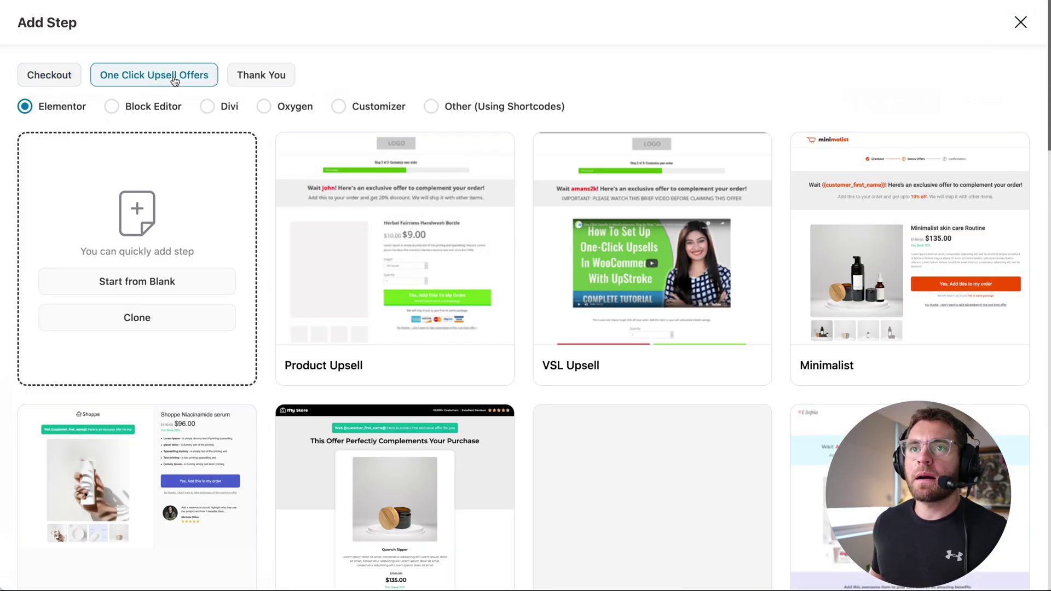
{"action": "scroll", "coordinate": [492, 306], "scroll_direction": "down", "scroll_amount": 3}
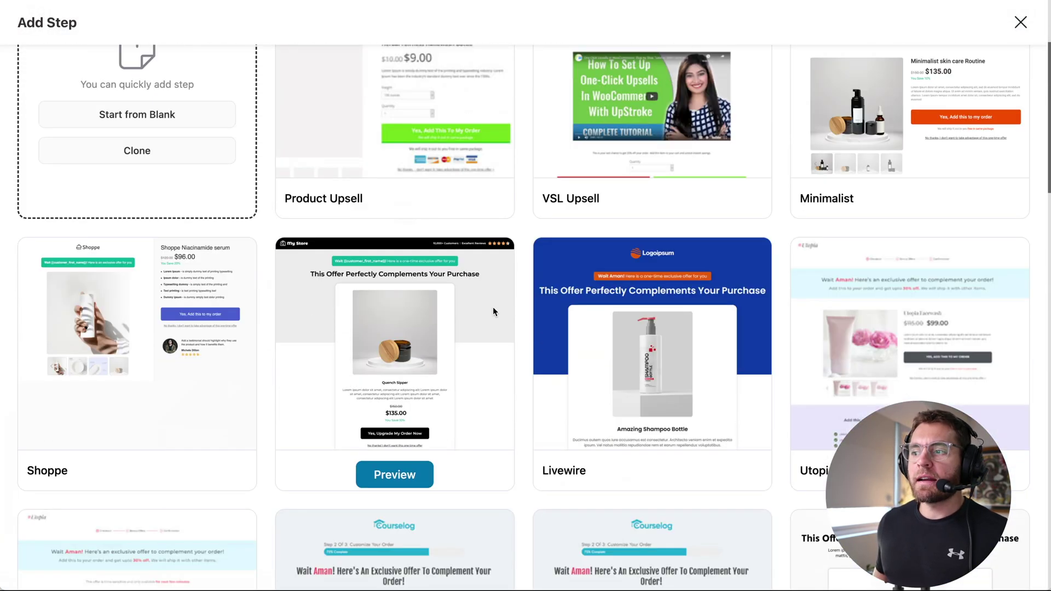
{"action": "left_click", "coordinate": [915, 472]}
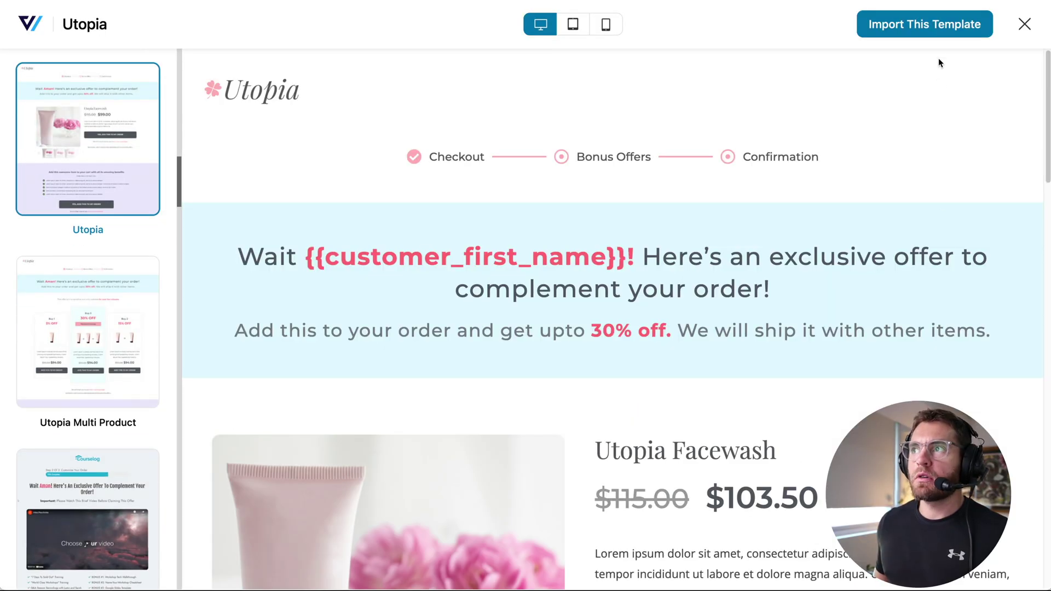
{"action": "left_click", "coordinate": [937, 25]}
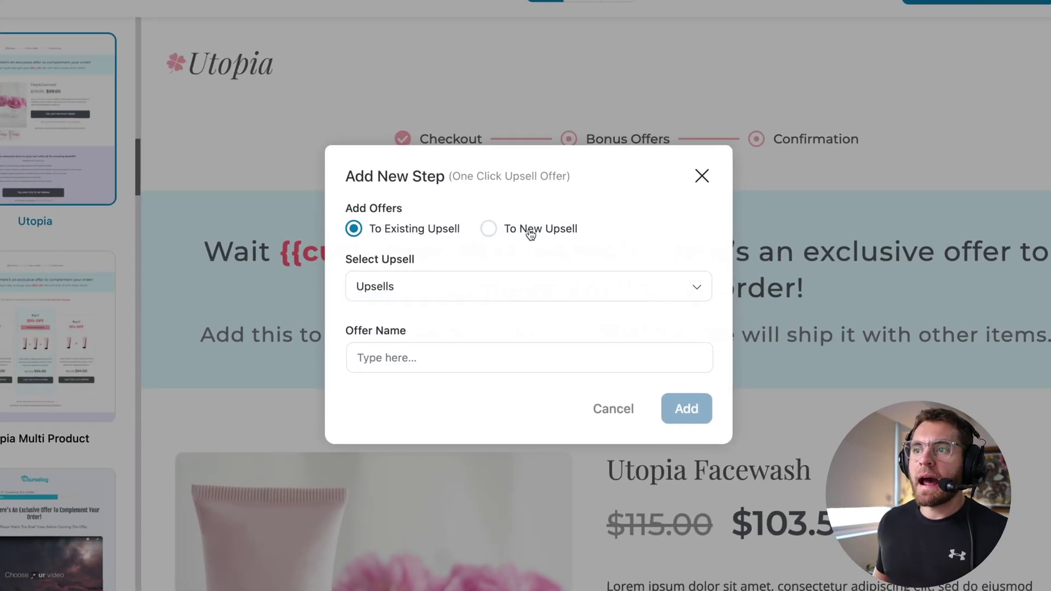
Step: Add the offer to a new upsell named Beauty Products, with the offer name Beauty-oil 3-pack monthly subscription
{"action": "left_click", "coordinate": [532, 229]}
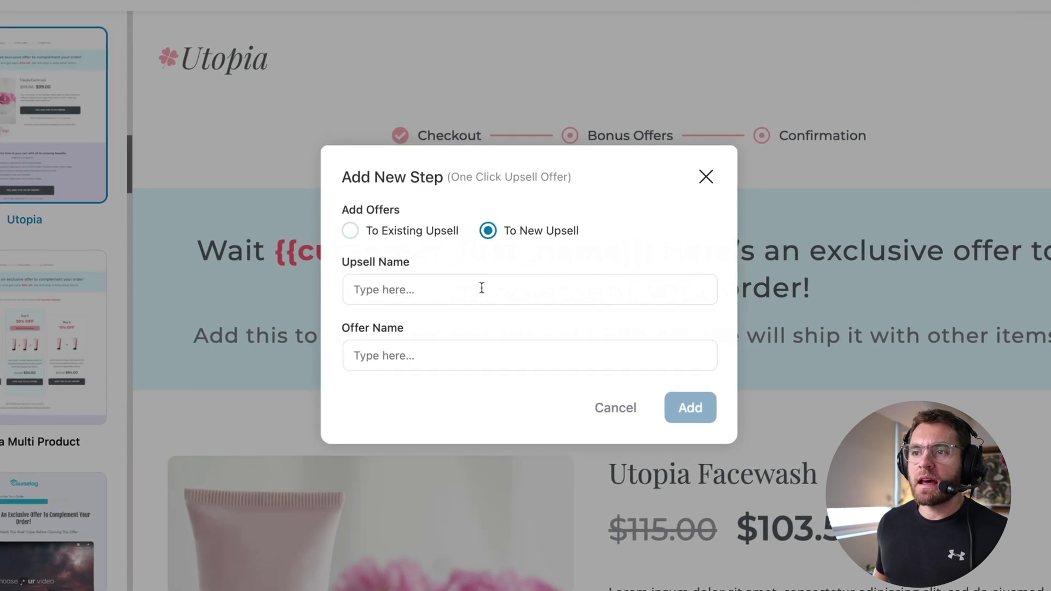
{"action": "left_click", "coordinate": [482, 288]}
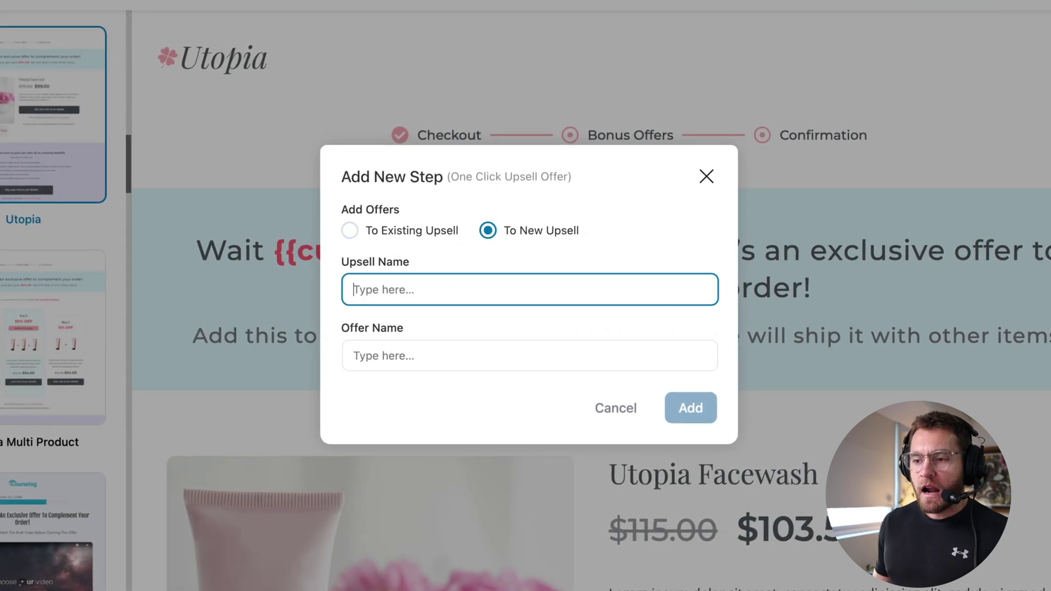
{"action": "type", "text": "Beauty Products"}
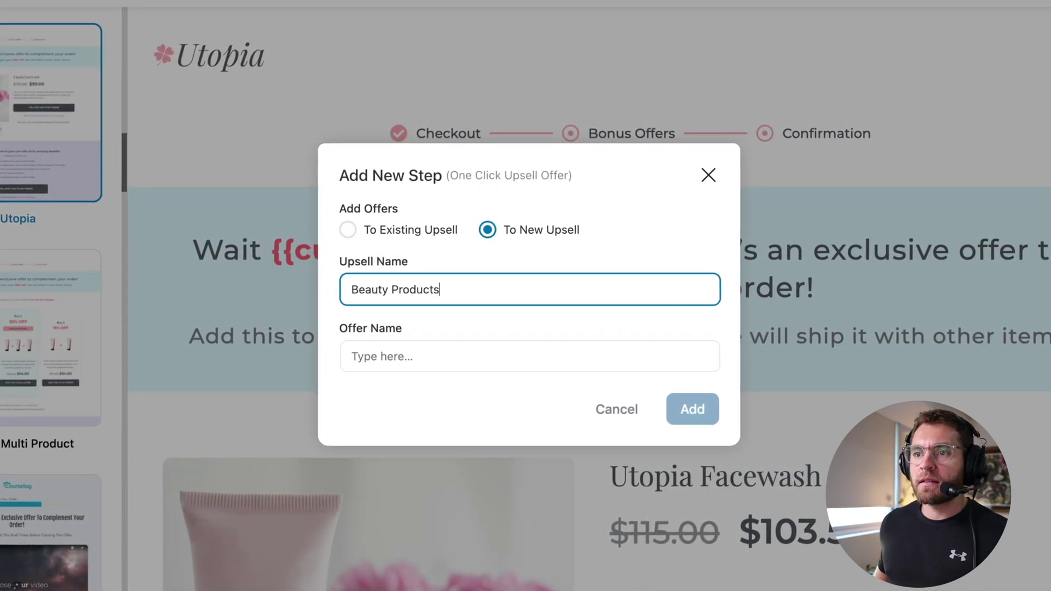
{"action": "left_click", "coordinate": [453, 352]}
{"action": "type", "text": "Beauty-oil 3-pack monthly subscription"}
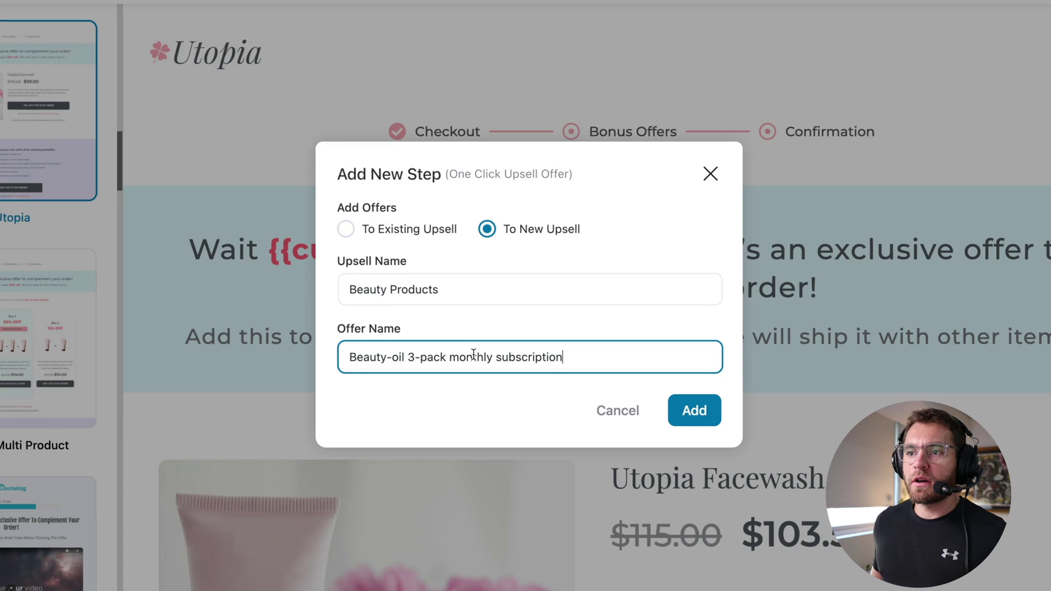
{"action": "left_click", "coordinate": [695, 411]}
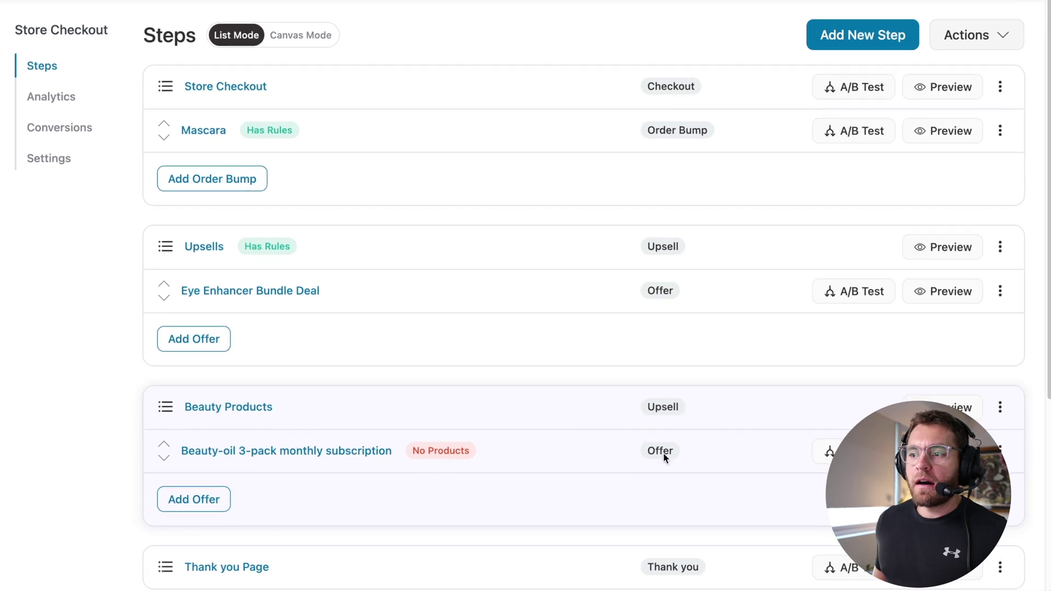
Step: Add the product Beauty Oil - 3-PACK Monthly Subscription to the Beauty-oil 3-pack monthly subscription offer
{"action": "left_click", "coordinate": [328, 459]}
{"action": "left_click", "coordinate": [327, 141]}
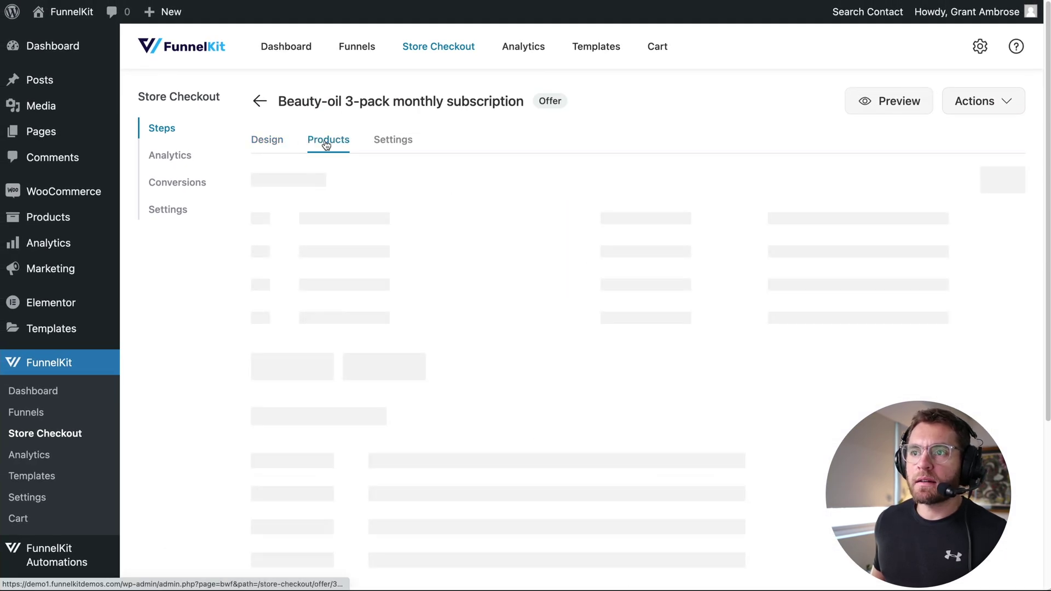
{"action": "left_click", "coordinate": [600, 421]}
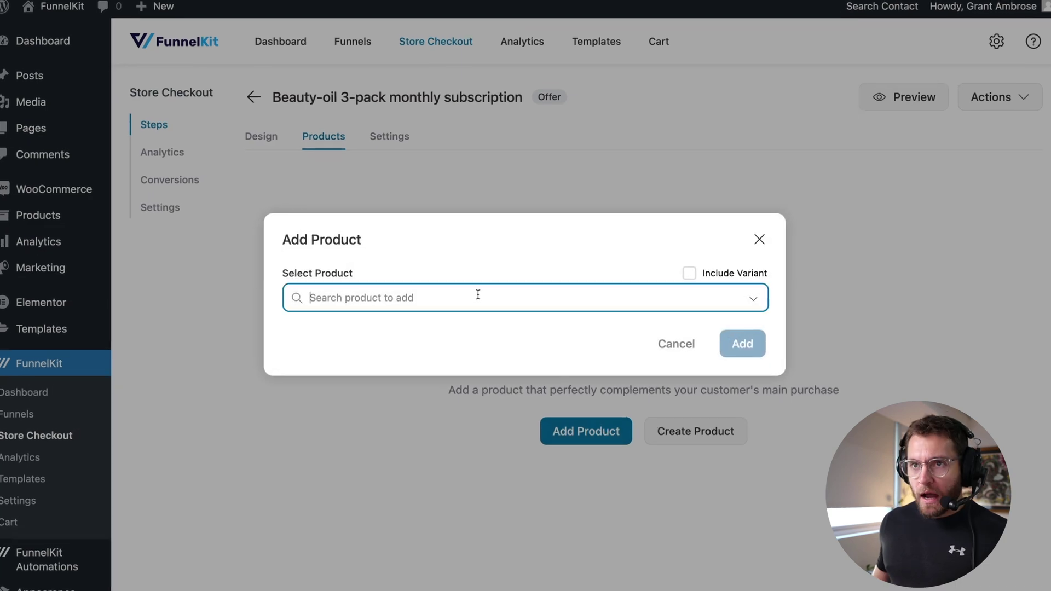
{"action": "type", "text": "3-pack"}
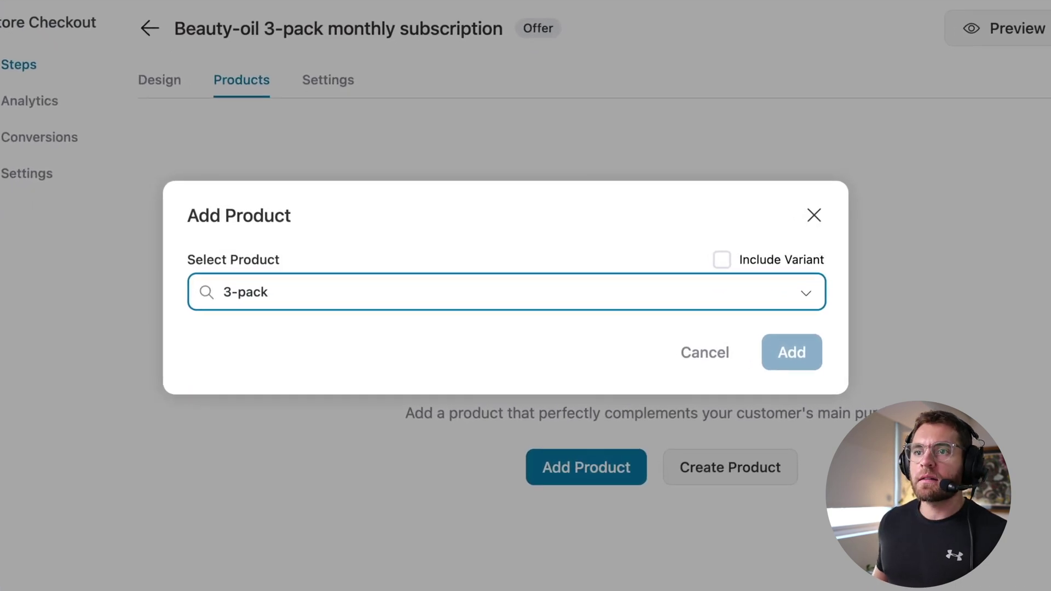
{"action": "left_click", "coordinate": [454, 342]}
{"action": "left_click", "coordinate": [792, 382]}
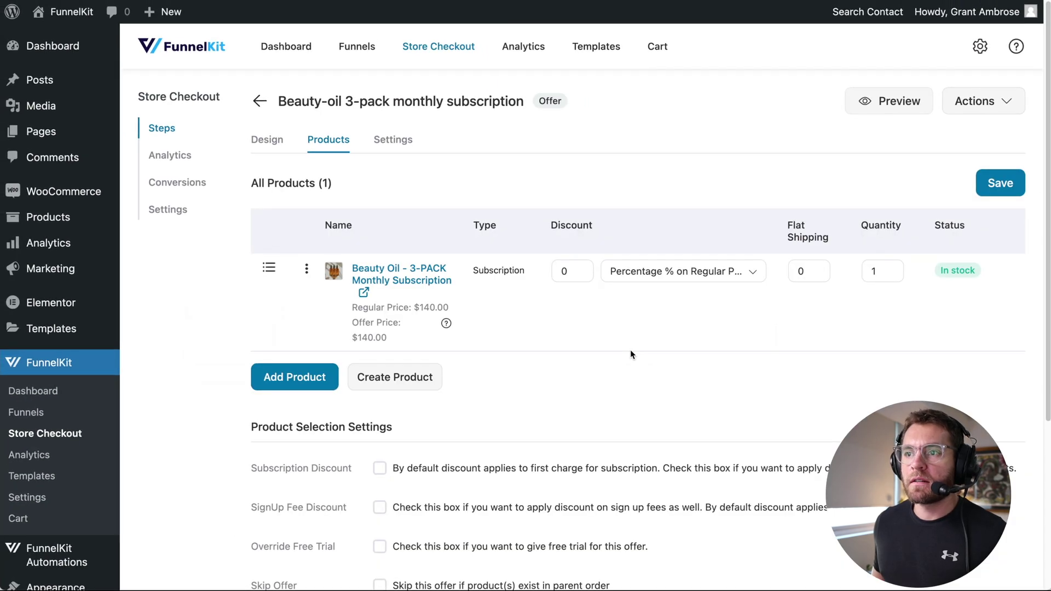
Step: Give the offer's product a 20% discount on the regular price, save it, and return to the Store Checkout steps list
{"action": "left_click", "coordinate": [576, 273]}
{"action": "key", "text": "BackSpace"}
{"action": "type", "text": "2"}
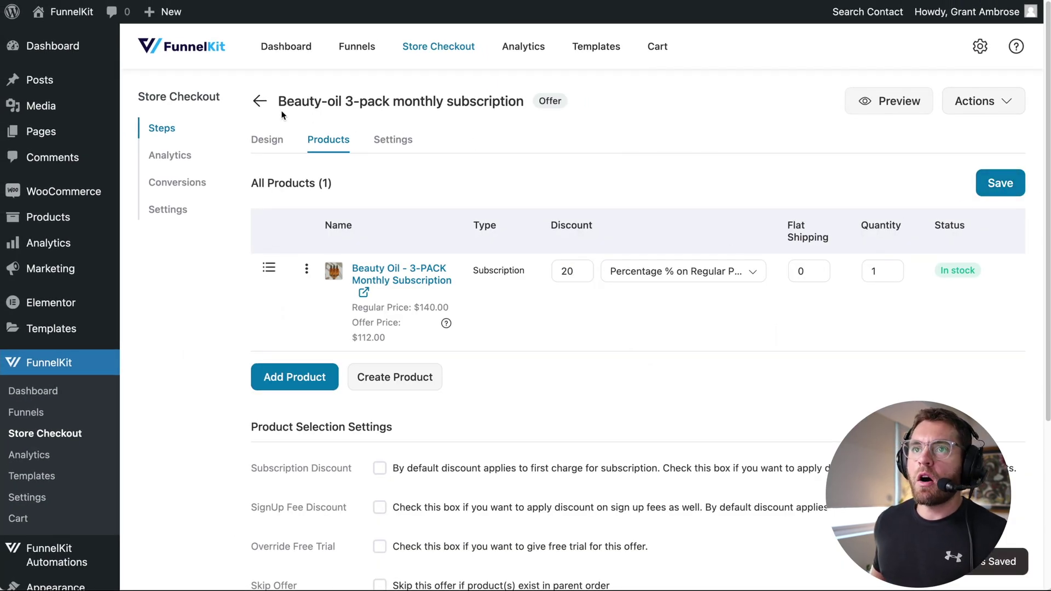
{"action": "left_click", "coordinate": [260, 101]}
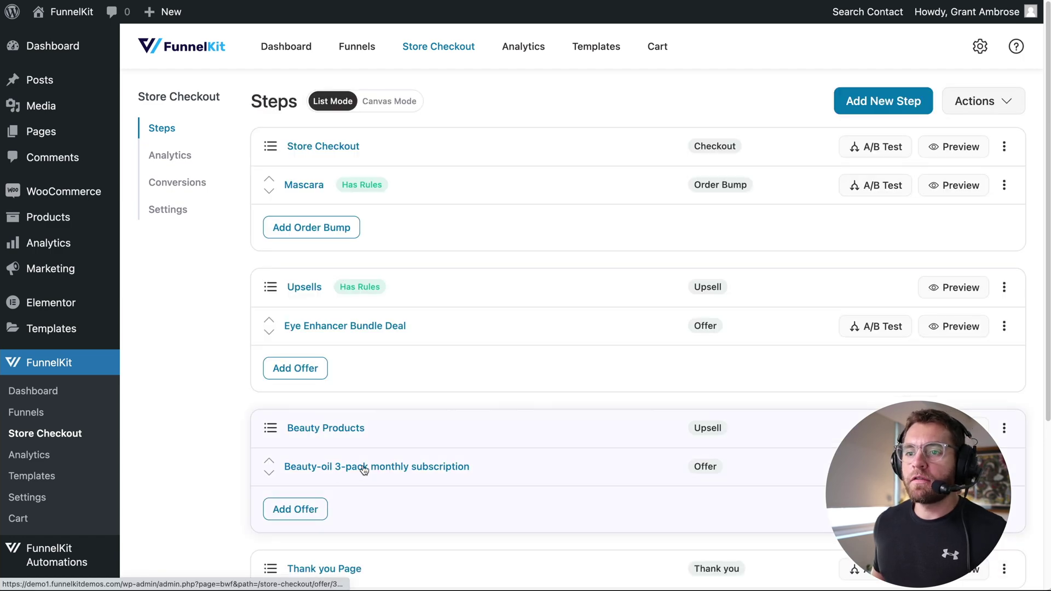
Step: Add a rule to the Beauty Products upsell for Product Category matched any of, choosing the category found with "beau"
{"action": "left_click", "coordinate": [331, 431]}
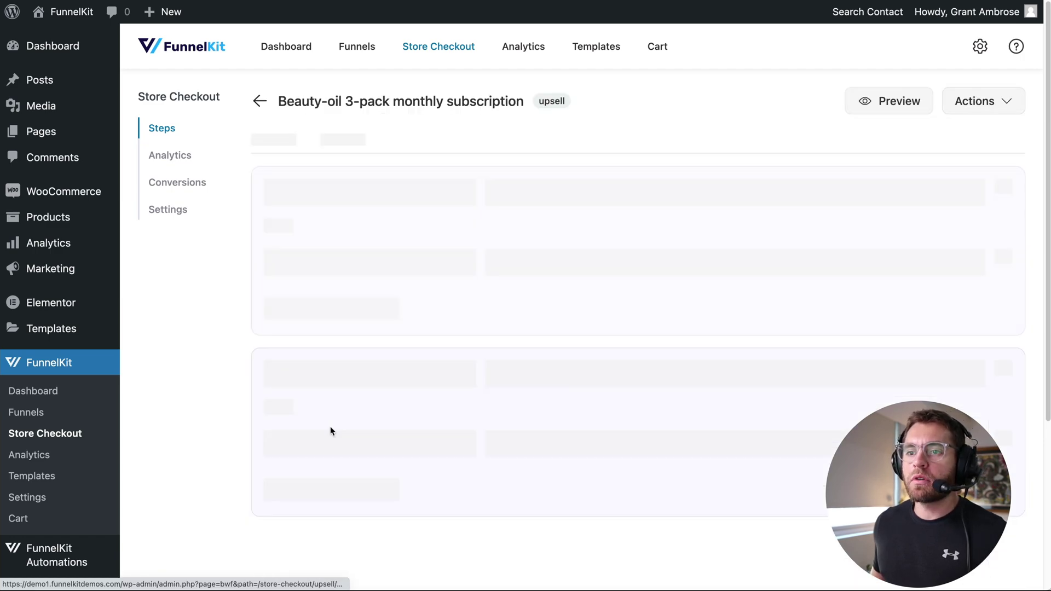
{"action": "left_click", "coordinate": [604, 454]}
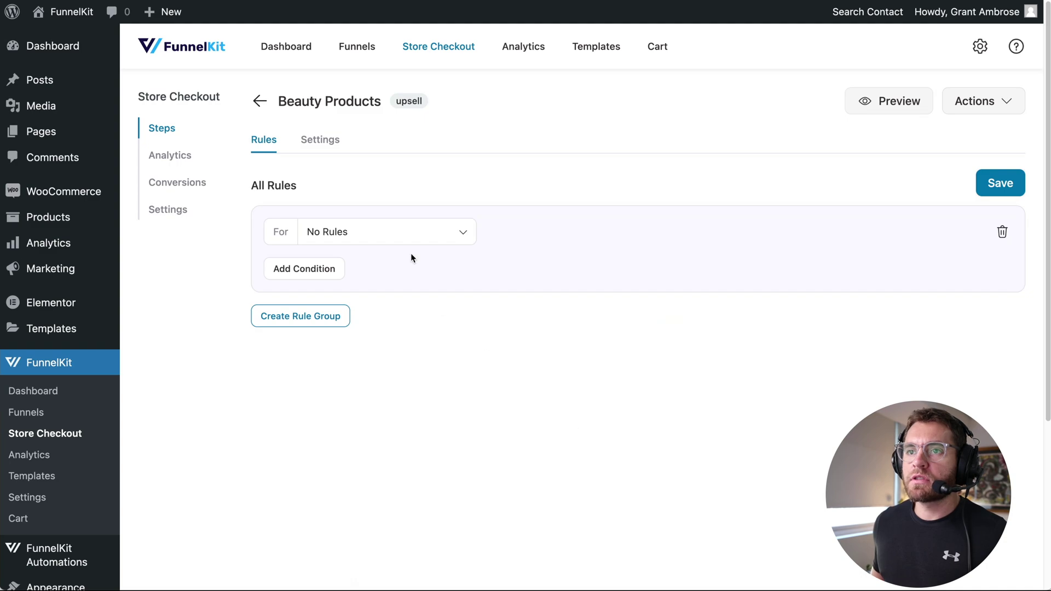
{"action": "left_click", "coordinate": [394, 230]}
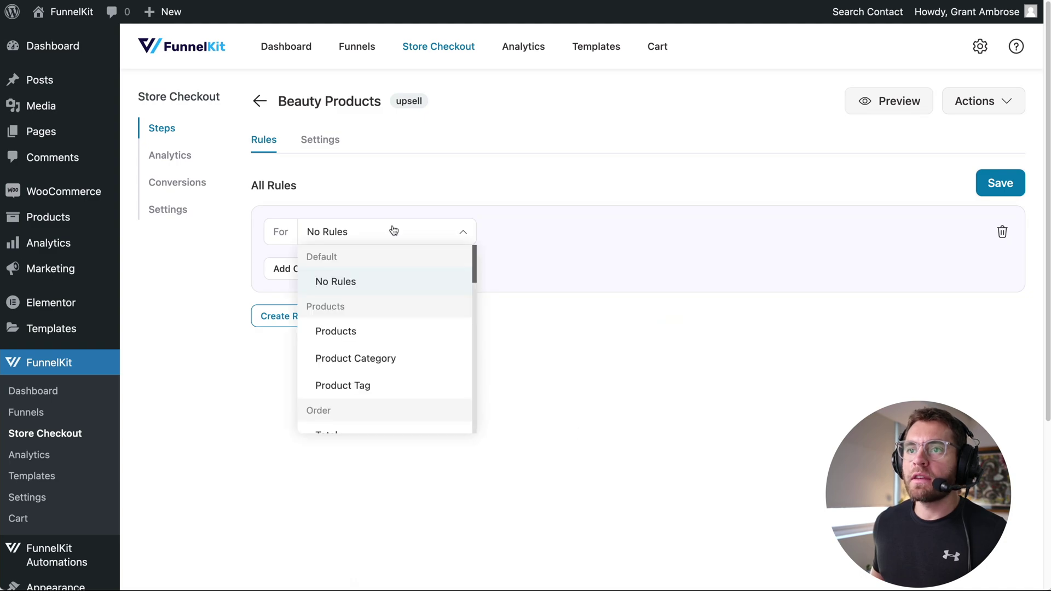
{"action": "left_click", "coordinate": [348, 359]}
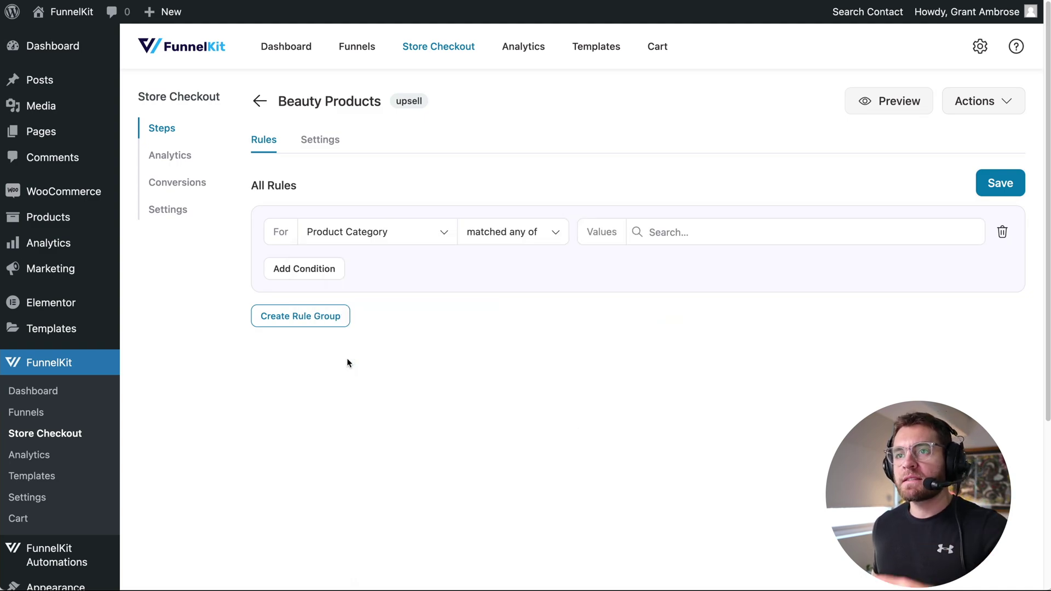
{"action": "left_click", "coordinate": [693, 238]}
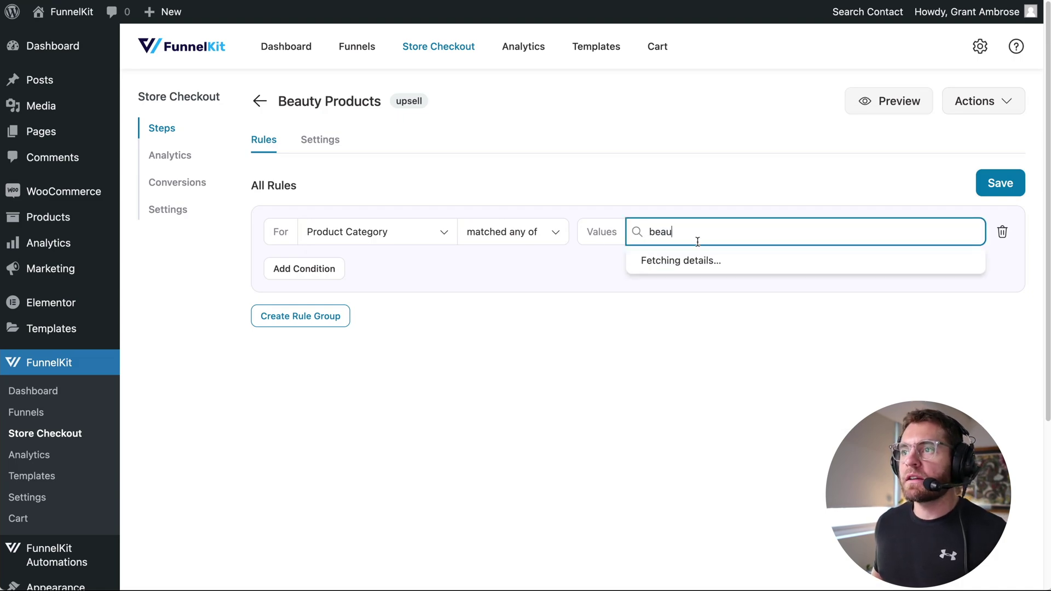
{"action": "type", "text": "beau"}
{"action": "left_click", "coordinate": [705, 260]}
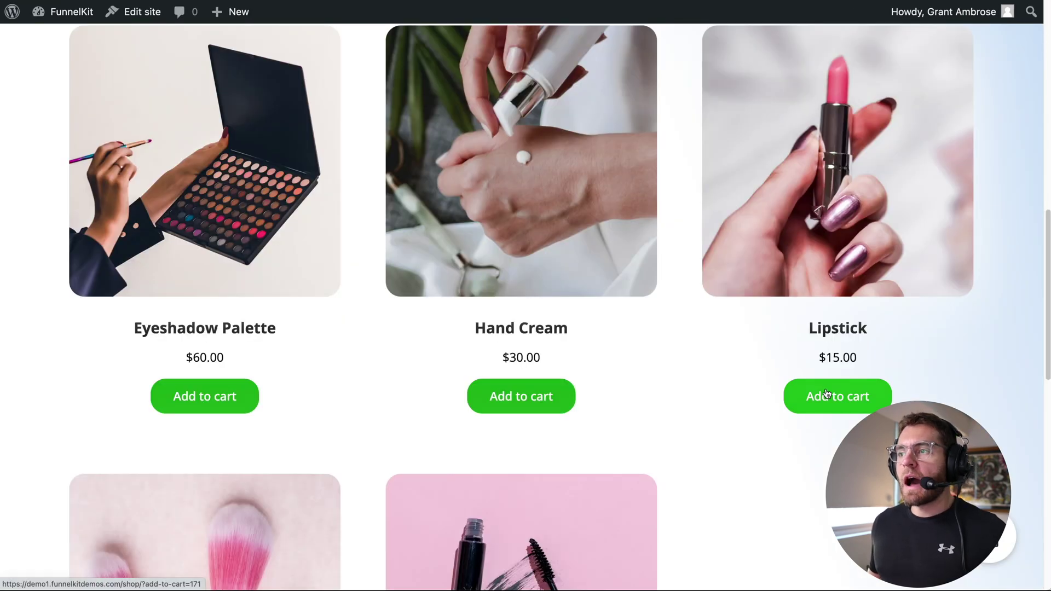
Step: Add Lipstick to the shop cart alongside Beauty Oil, complete the checkout with flat rate shipping, and review the upsell offer page
{"action": "left_click", "coordinate": [827, 393]}
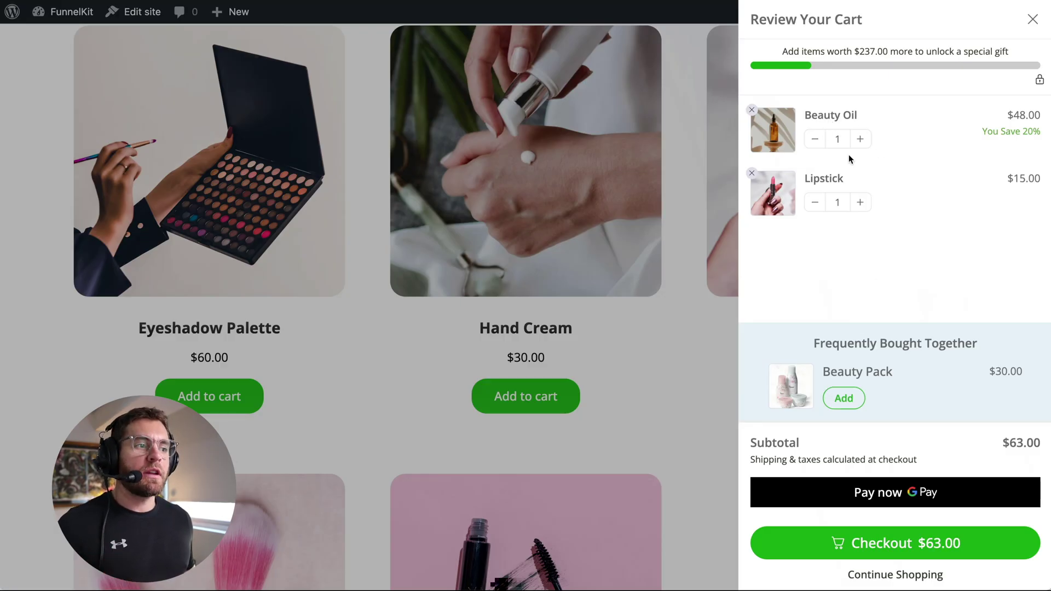
{"action": "left_click", "coordinate": [919, 539]}
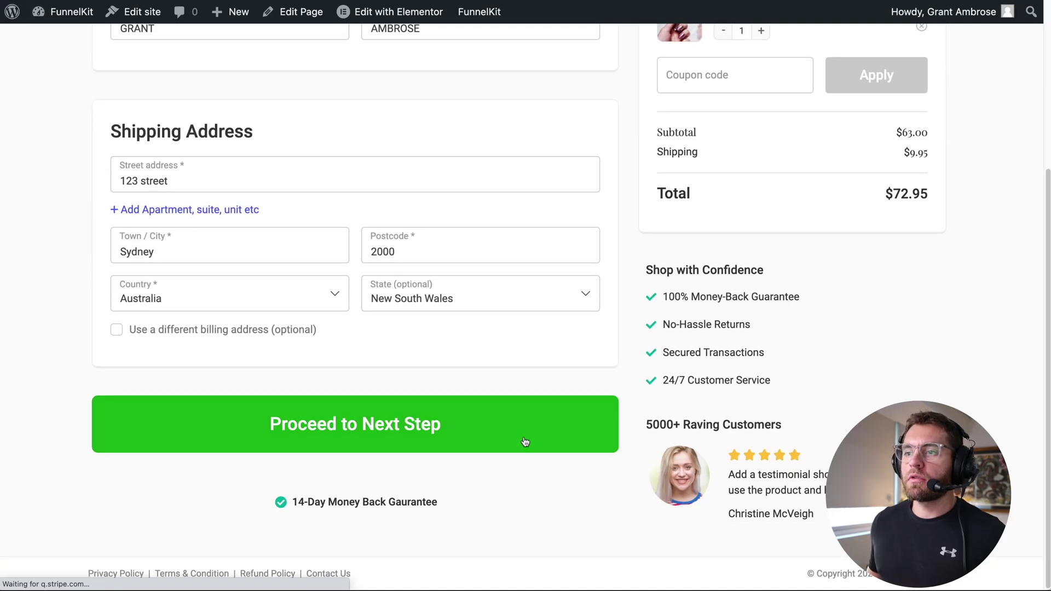
{"action": "left_click", "coordinate": [524, 441]}
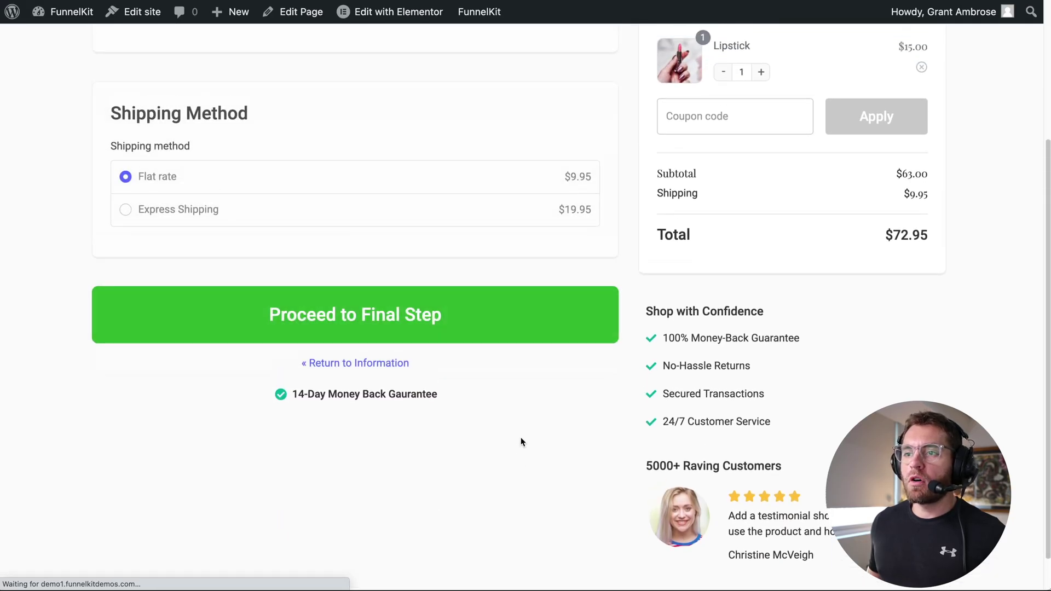
{"action": "left_click", "coordinate": [490, 432]}
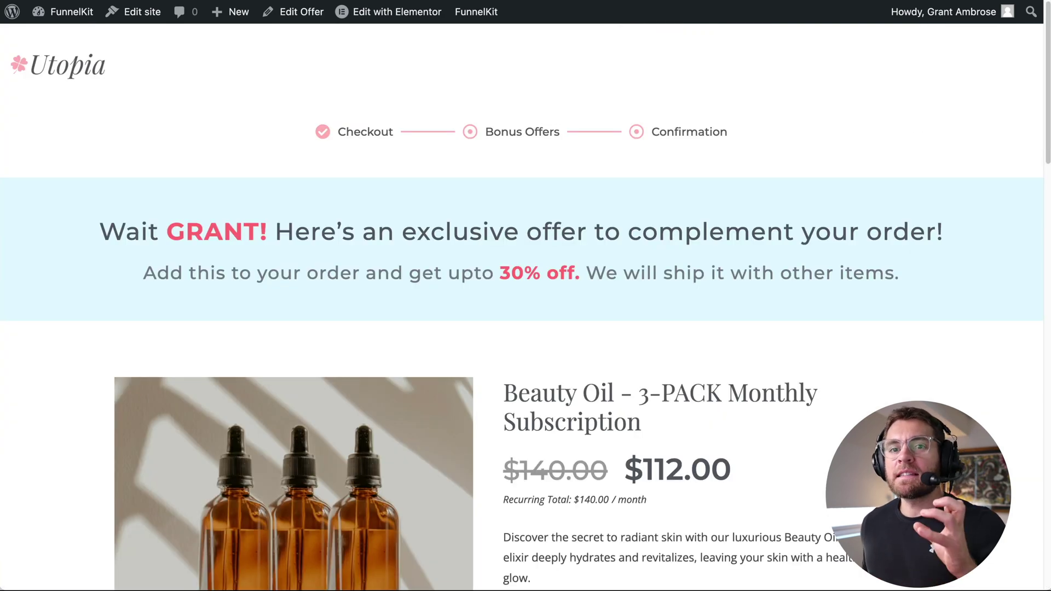
{"action": "left_click_drag", "start_coordinate": [1047, 124], "coordinate": [1047, 179]}
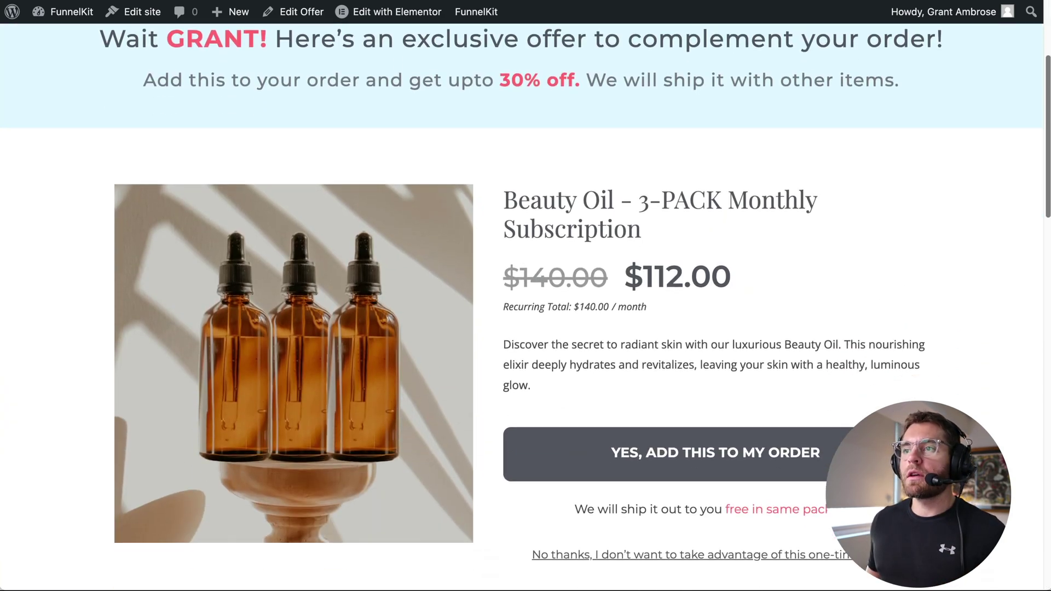
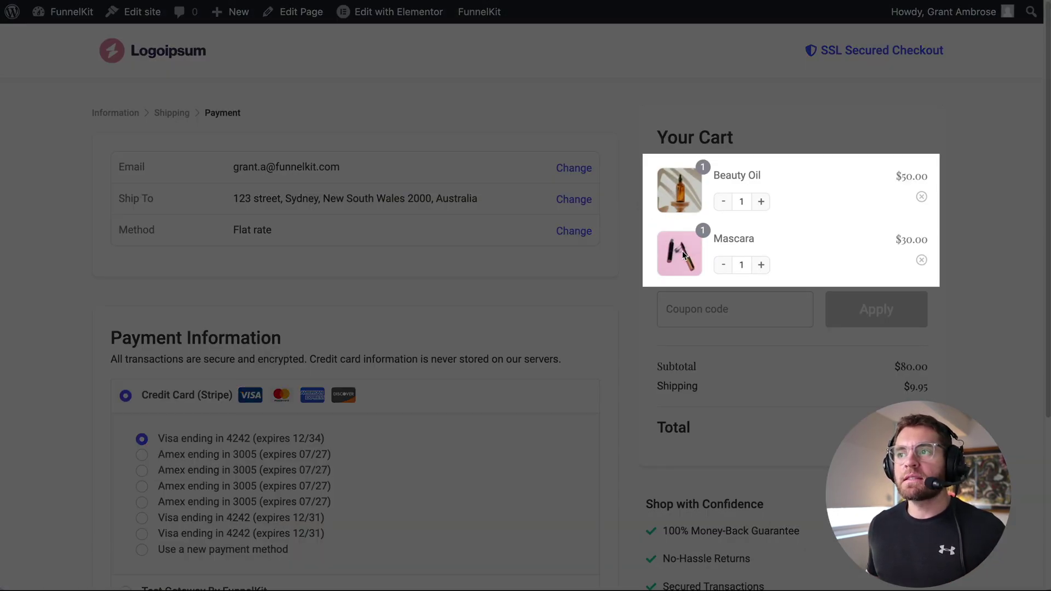
Step: Place the order for Beauty Oil and Mascara with the selected saved card, review the upsell offer, and close the page
{"action": "scroll", "coordinate": [579, 435], "scroll_direction": "down", "scroll_amount": 5}
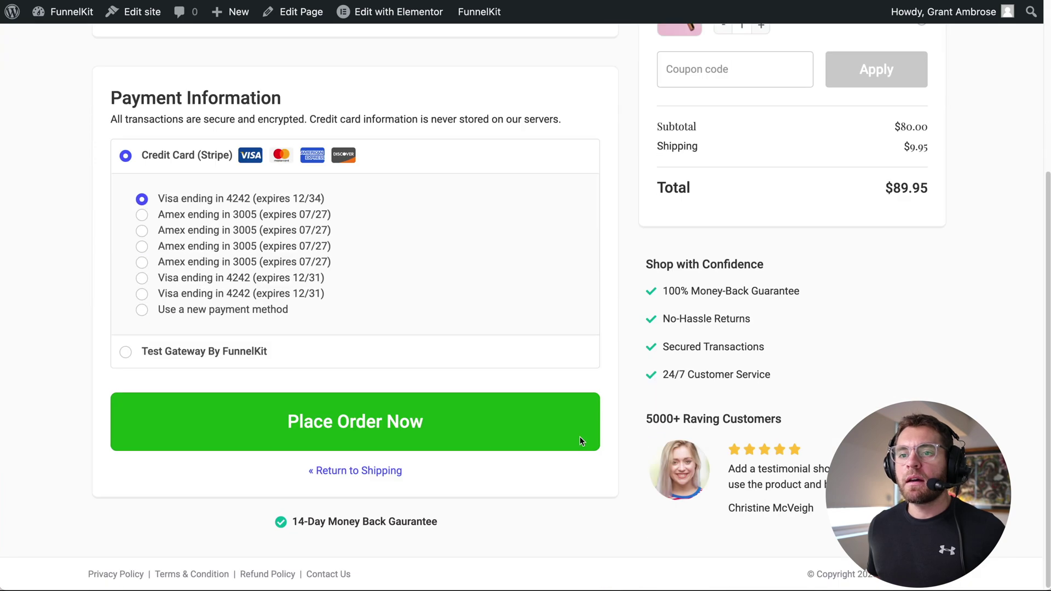
{"action": "left_click", "coordinate": [428, 422]}
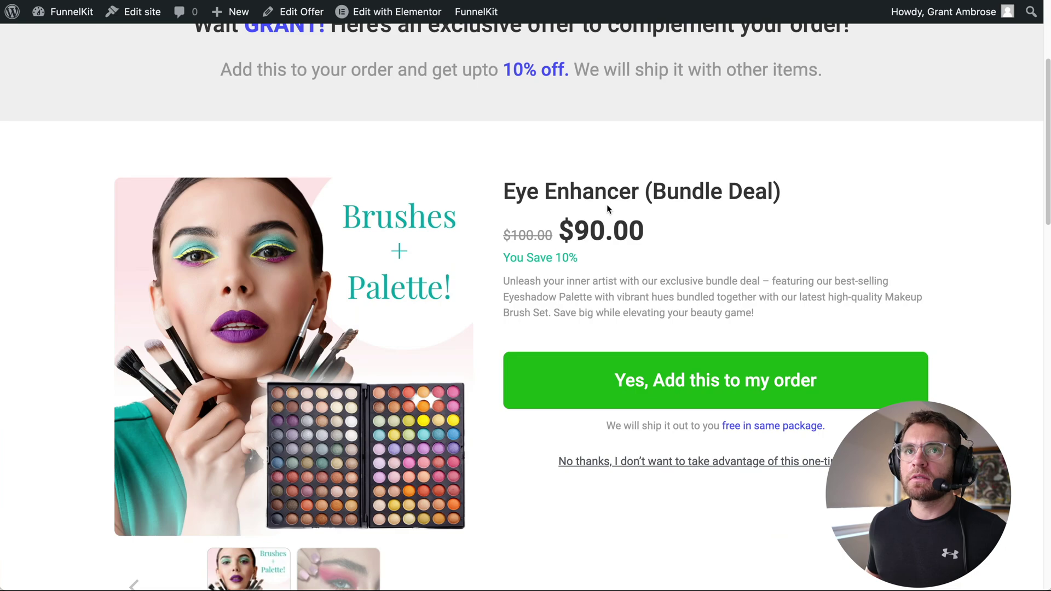
{"action": "key", "text": "super+w"}
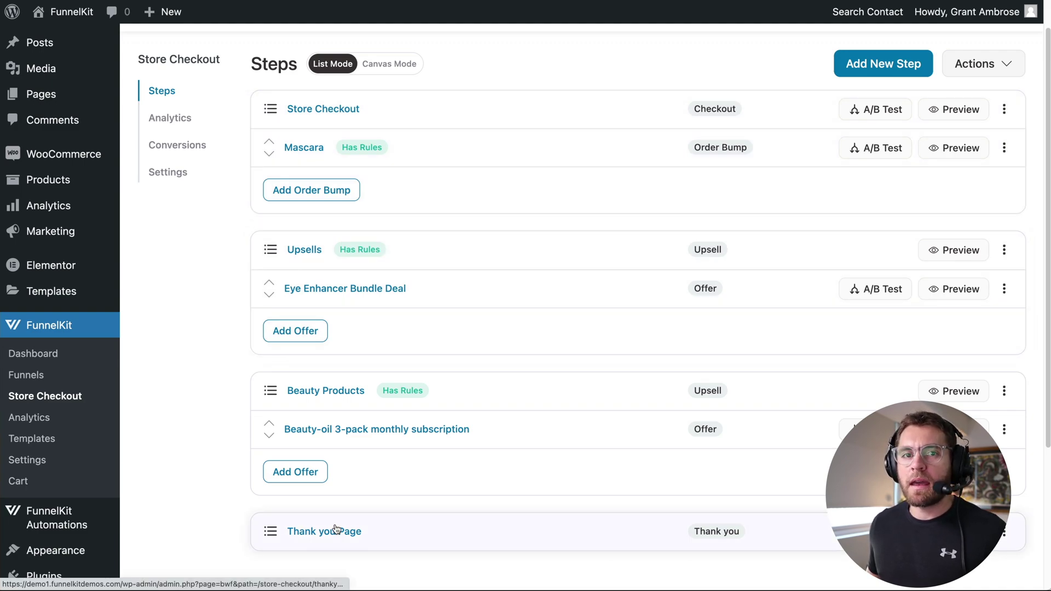
Step: Review the overview and performance figures in the Store Checkout analytics
{"action": "scroll", "coordinate": [195, 360], "scroll_direction": "up", "scroll_amount": 1}
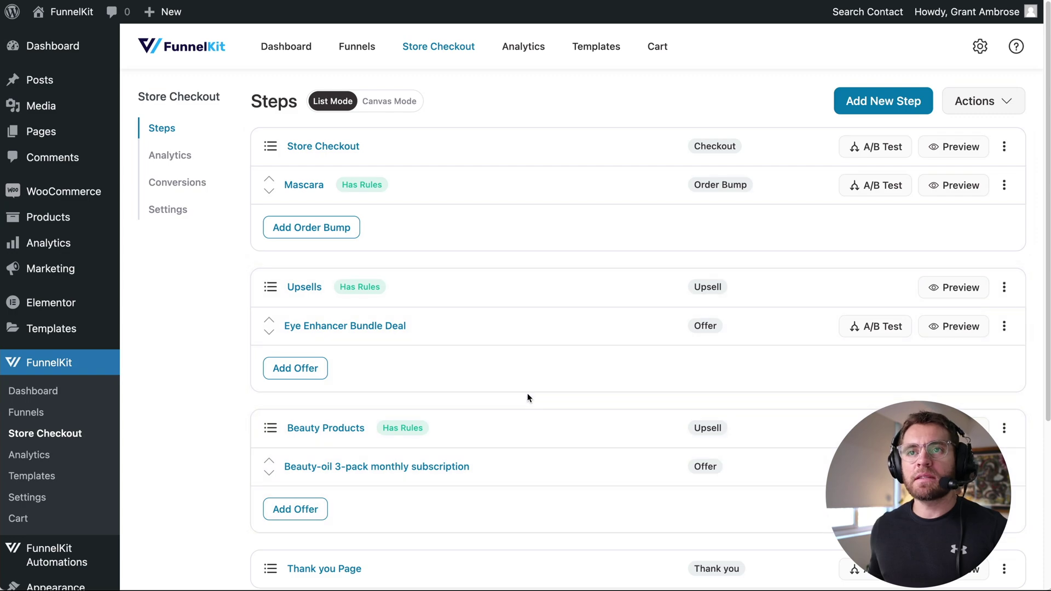
{"action": "left_click", "coordinate": [193, 156]}
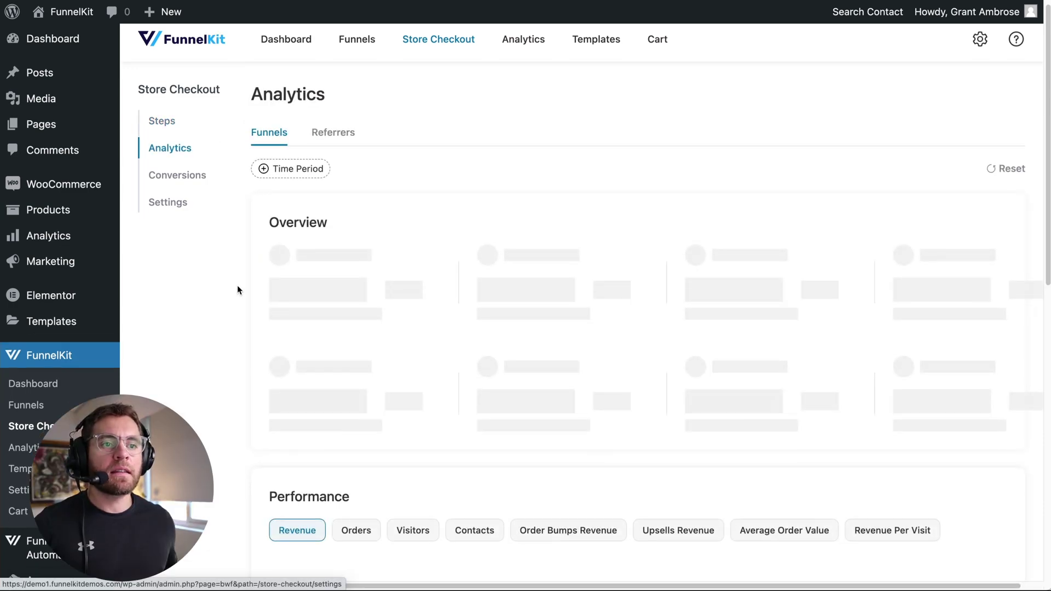
{"action": "scroll", "coordinate": [237, 284], "scroll_direction": "down", "scroll_amount": 2}
{"action": "scroll", "coordinate": [237, 285], "scroll_direction": "down", "scroll_amount": 4}
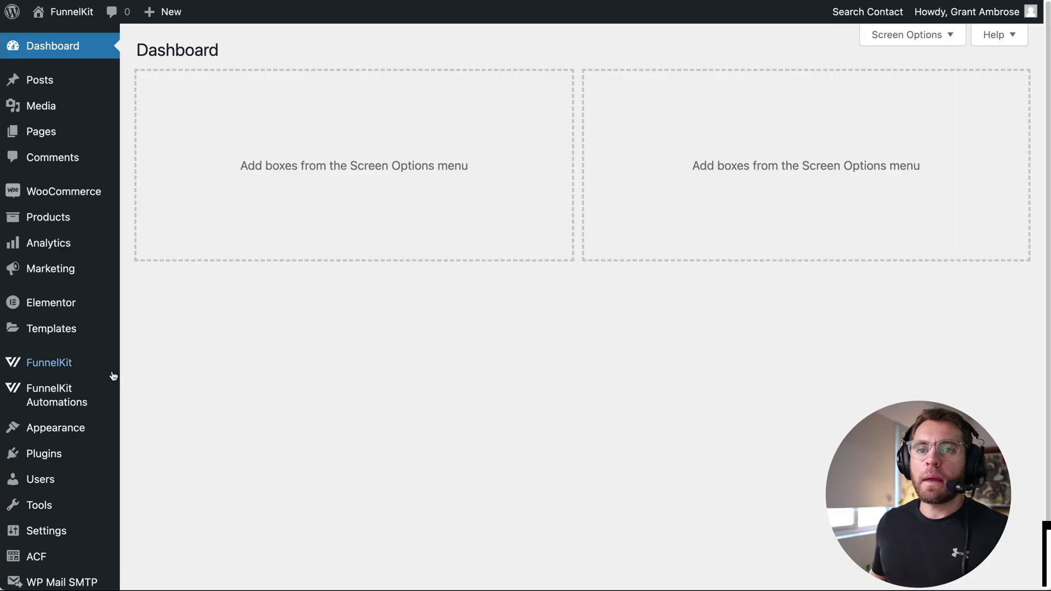
Step: Open the Beauty Oil funnel from the Funnels list and review its analytics down to the per-step table
{"action": "mouse_move", "coordinate": [93, 366]}
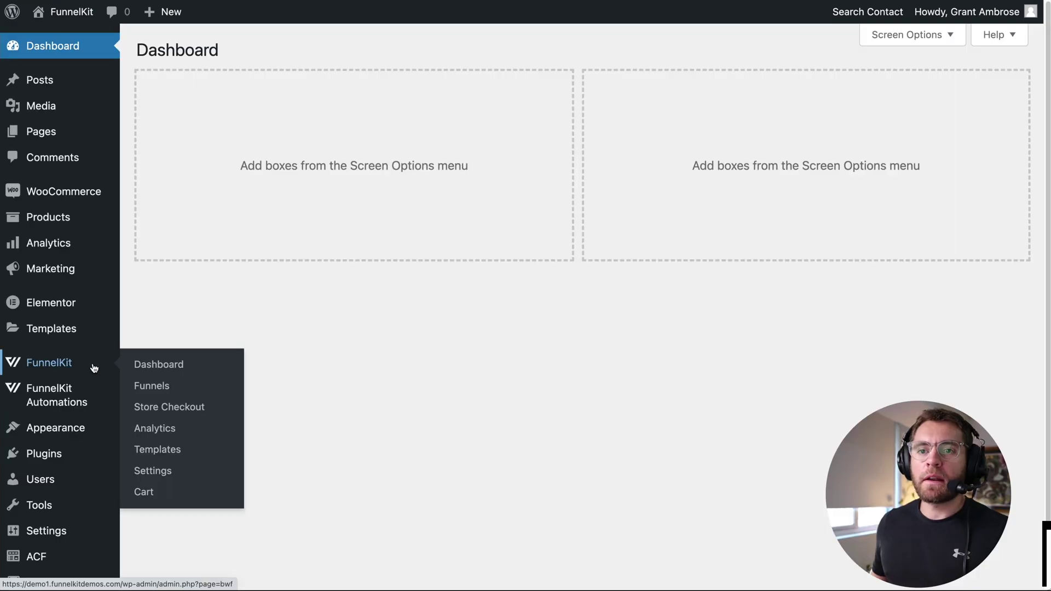
{"action": "left_click", "coordinate": [147, 388]}
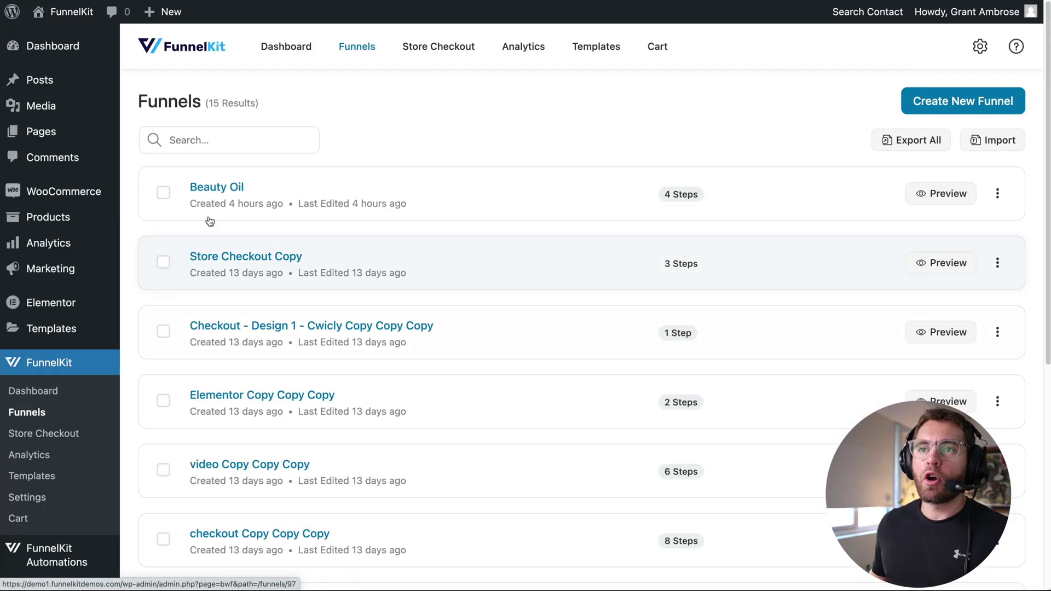
{"action": "left_click", "coordinate": [220, 189]}
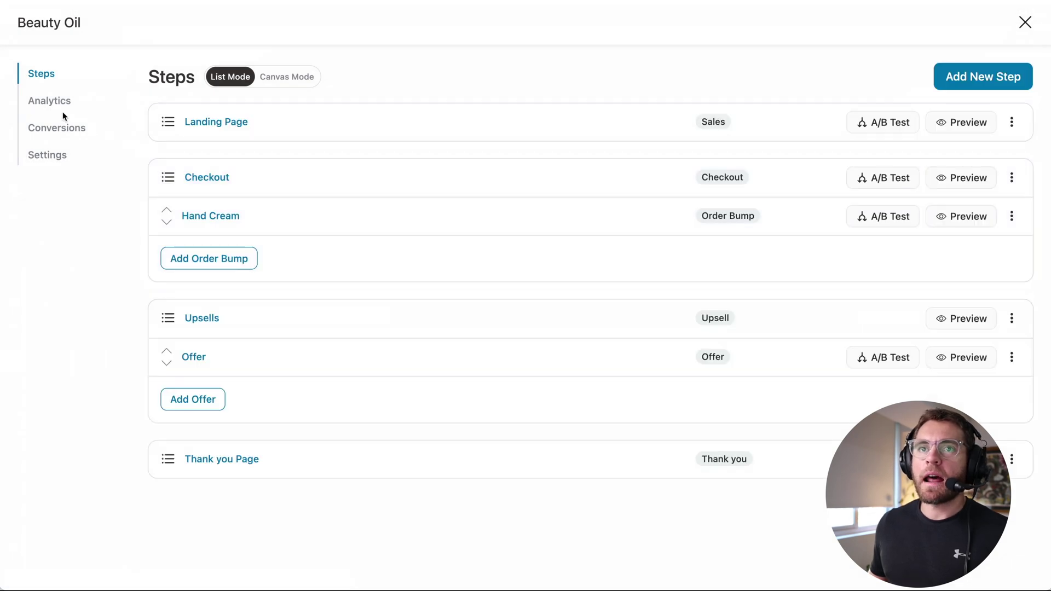
{"action": "left_click", "coordinate": [47, 105]}
{"action": "scroll", "coordinate": [64, 112], "scroll_direction": "down", "scroll_amount": 10}
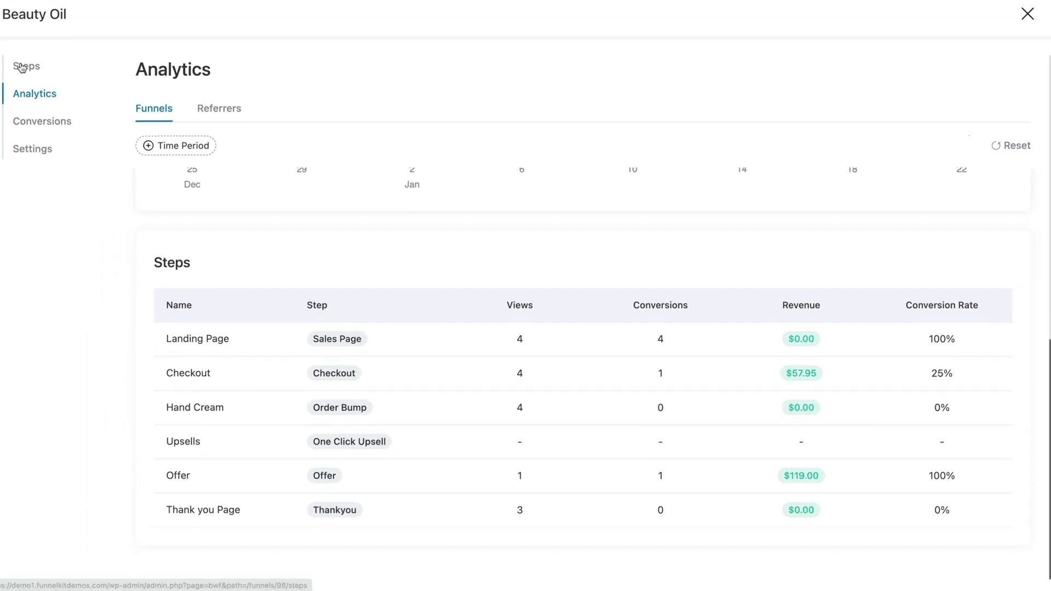
Step: Create an A/B test for the Beauty Oil funnel's Landing Page and duplicate the original as a variant
{"action": "left_click", "coordinate": [29, 69]}
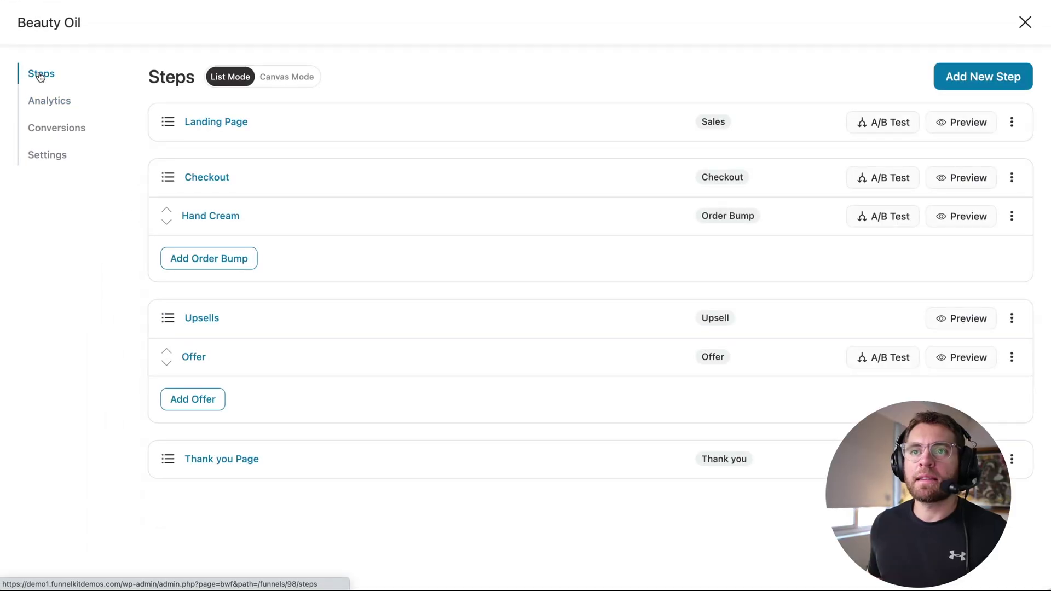
{"action": "left_click", "coordinate": [892, 122]}
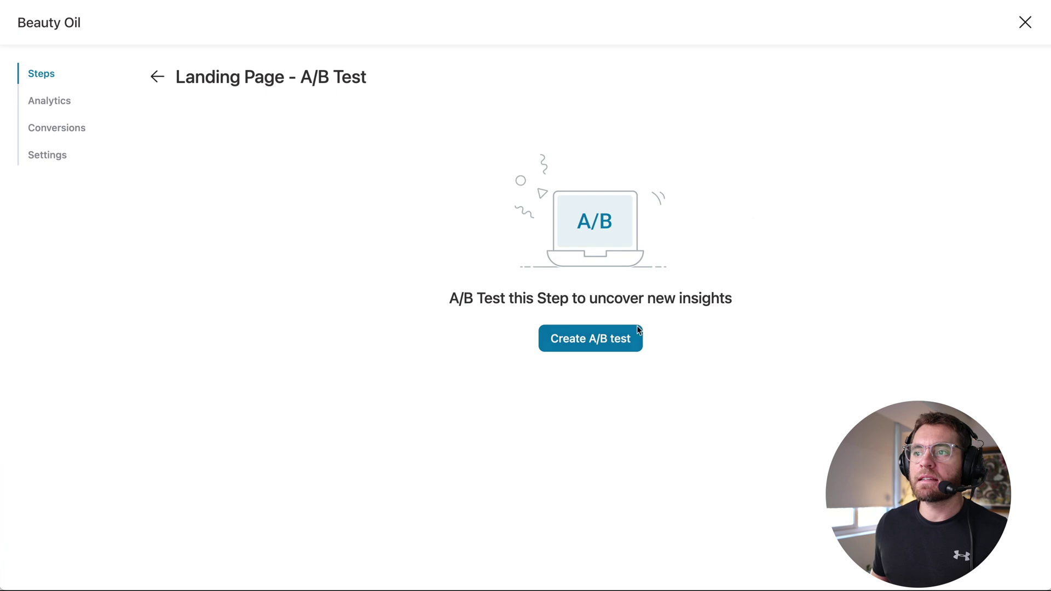
{"action": "left_click", "coordinate": [613, 340]}
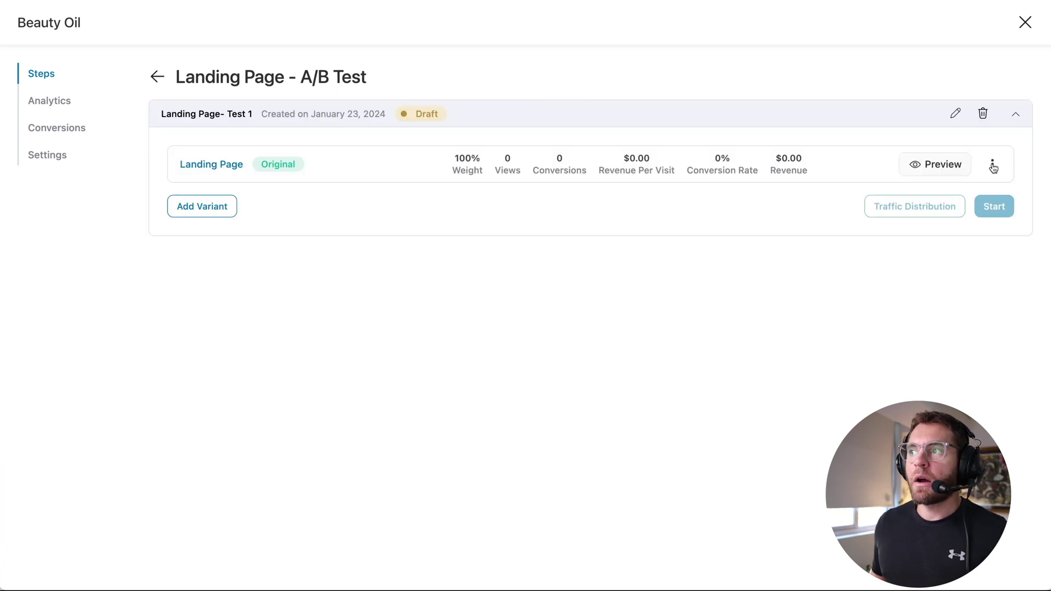
{"action": "left_click", "coordinate": [992, 164]}
{"action": "left_click", "coordinate": [931, 216]}
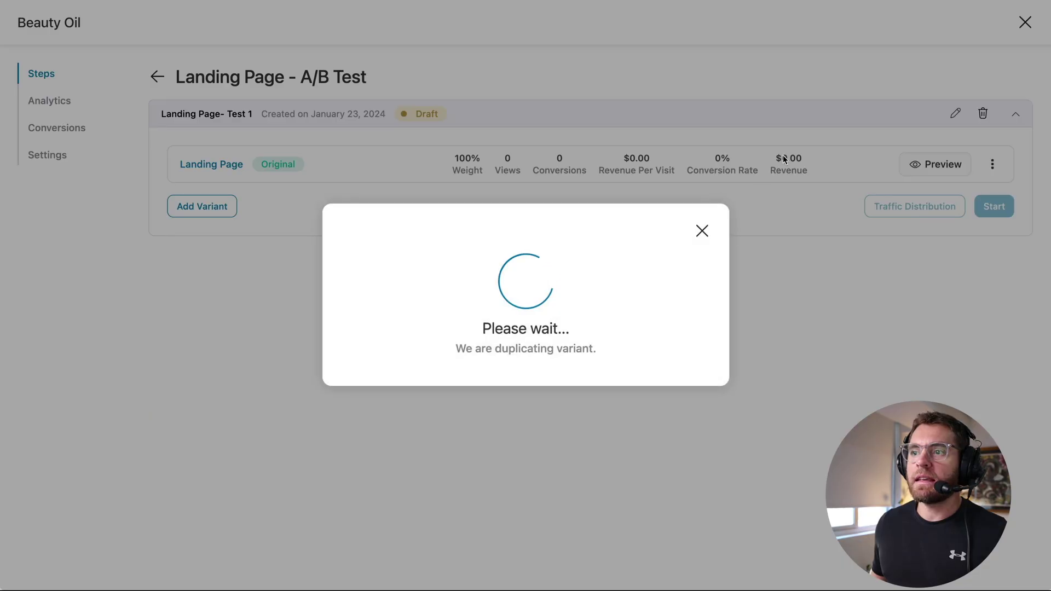
Step: Set the A/B test's traffic distribution to 50% for Landing Page and 50% for Landing Page – Copy
{"action": "double_click", "coordinate": [696, 276]}
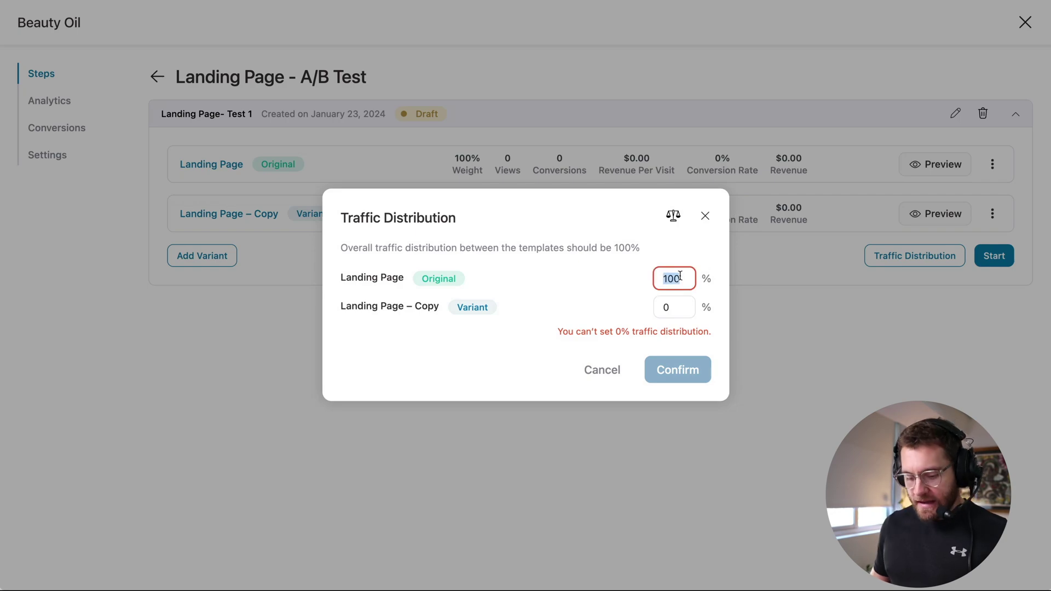
{"action": "type", "text": "50"}
{"action": "key", "text": "super+a"}
{"action": "double_click", "coordinate": [682, 304]}
{"action": "type", "text": "50"}
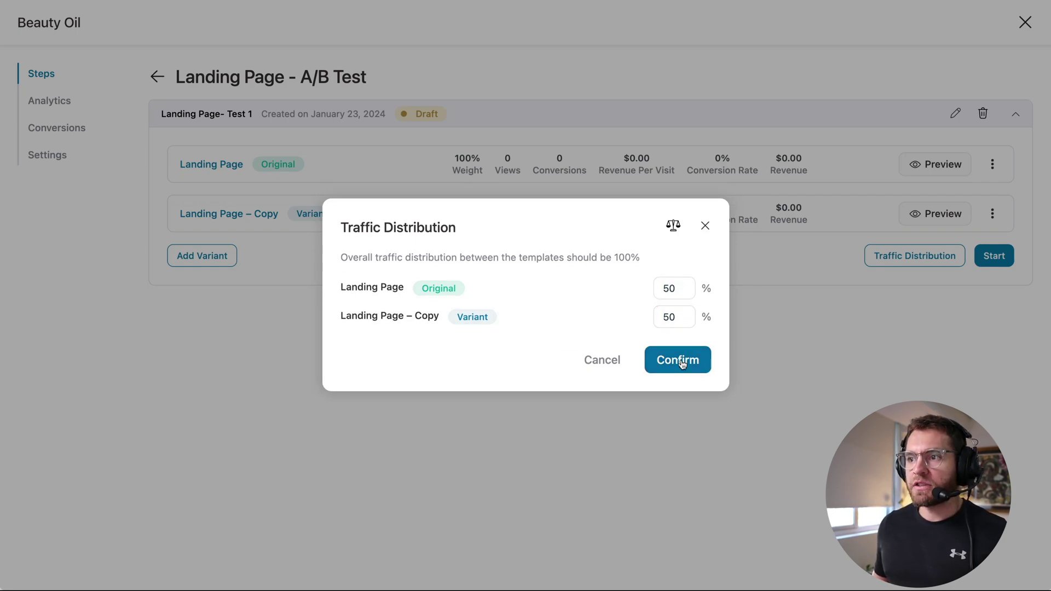
{"action": "left_click", "coordinate": [682, 363]}
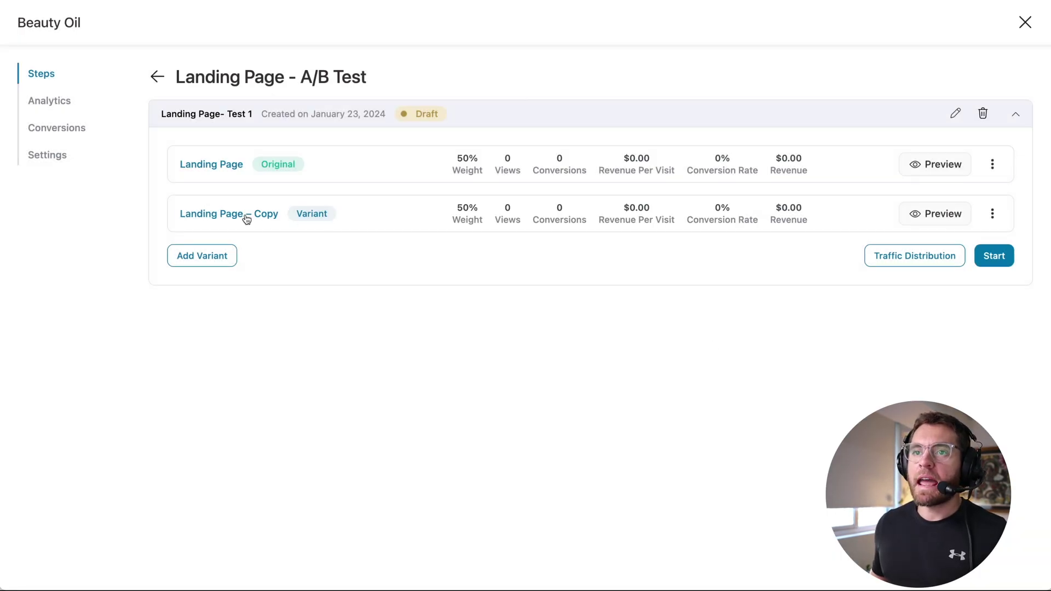
Step: Open the Landing Page – Copy variant's template in Elementor and find the "Why people are loving Utopia" testimonials section
{"action": "left_click", "coordinate": [251, 216]}
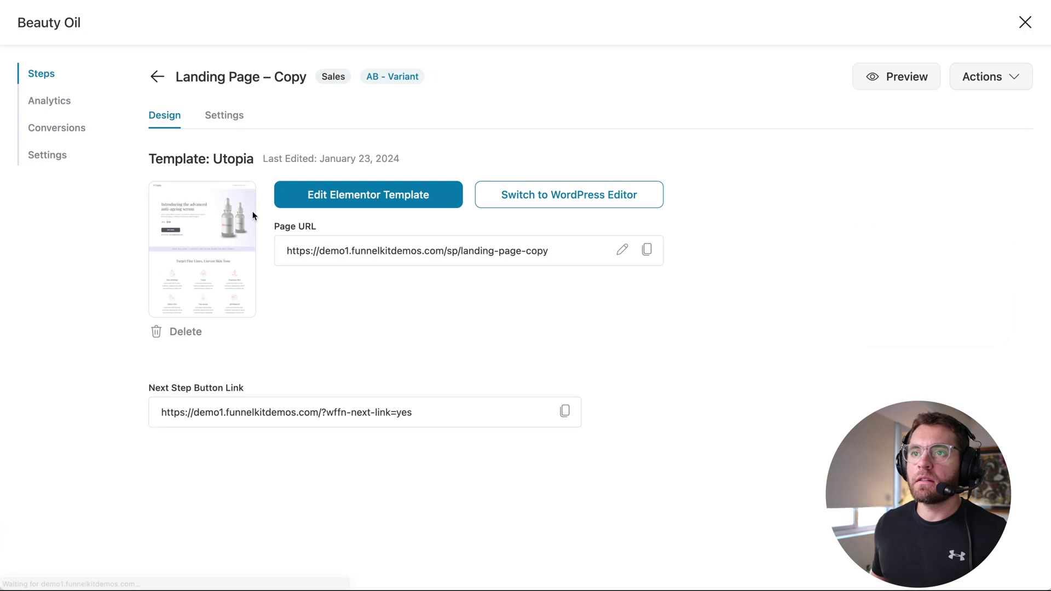
{"action": "left_click", "coordinate": [341, 196]}
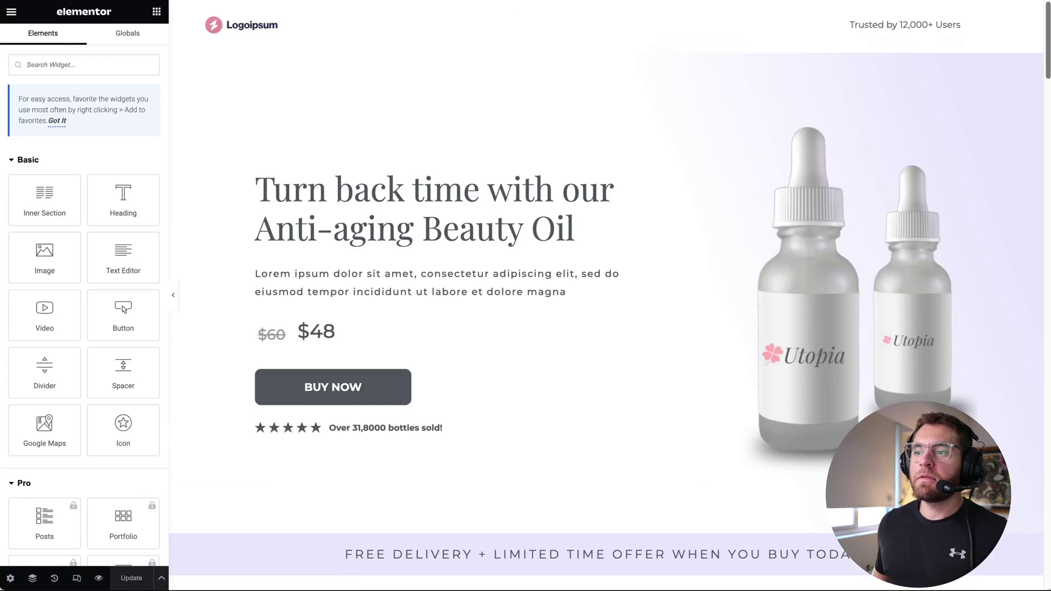
{"action": "scroll", "coordinate": [607, 295], "scroll_direction": "down", "scroll_amount": 15}
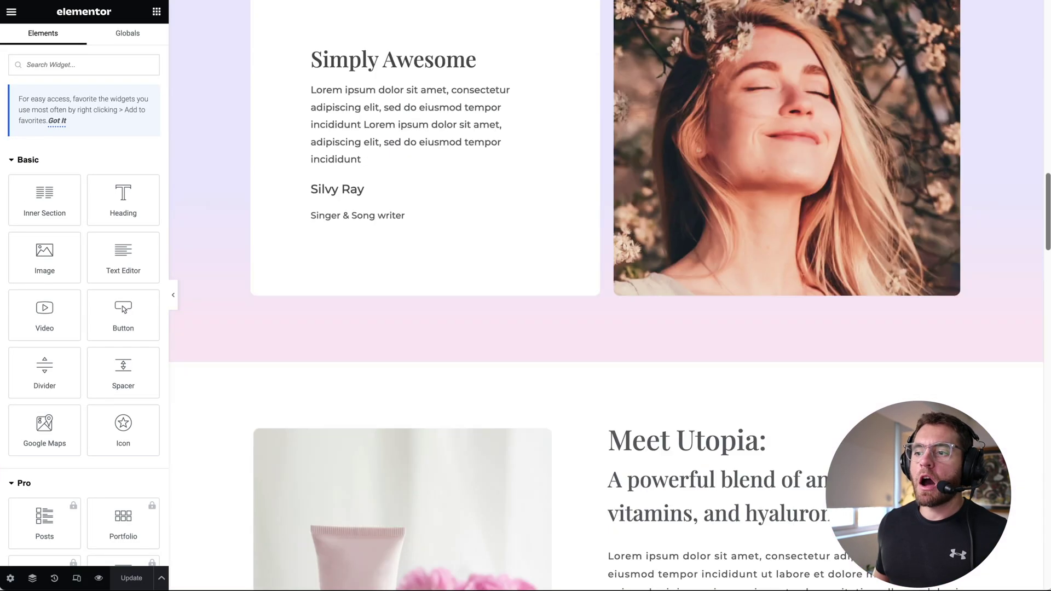
{"action": "scroll", "coordinate": [608, 296], "scroll_direction": "down", "scroll_amount": 20}
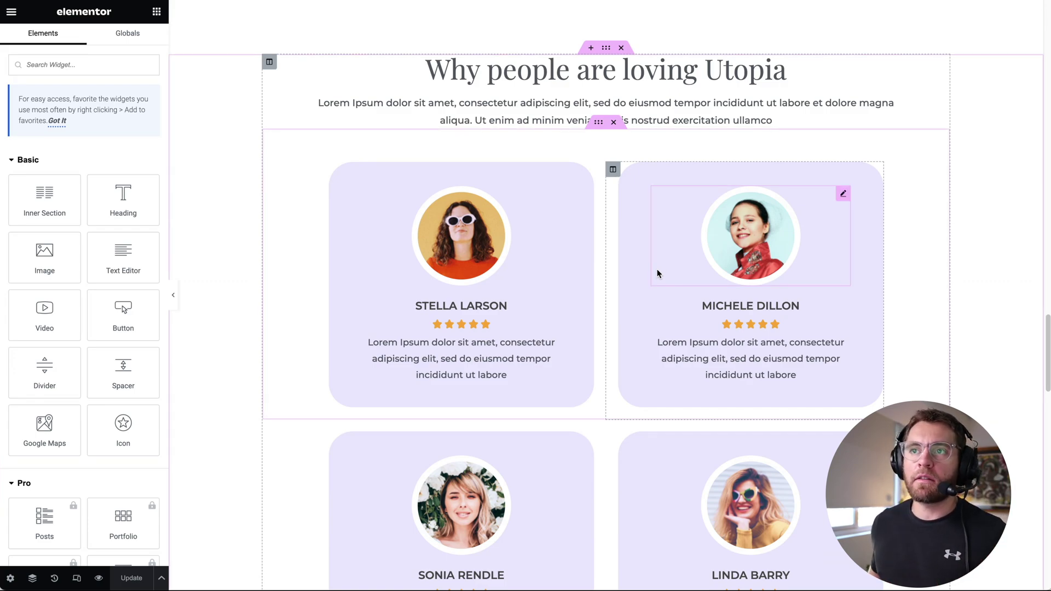
Step: Move the "Why people are loving Utopia" section to third in the page's section order, above the free delivery banner, and update the page
{"action": "key", "text": "ctrl+i"}
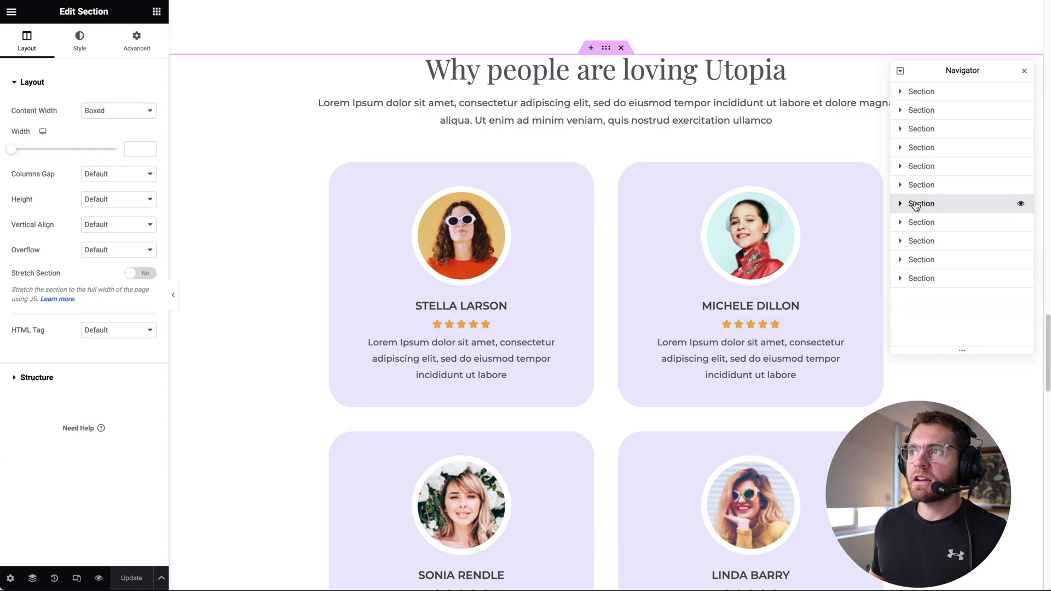
{"action": "left_click_drag", "start_coordinate": [914, 204], "coordinate": [916, 129]}
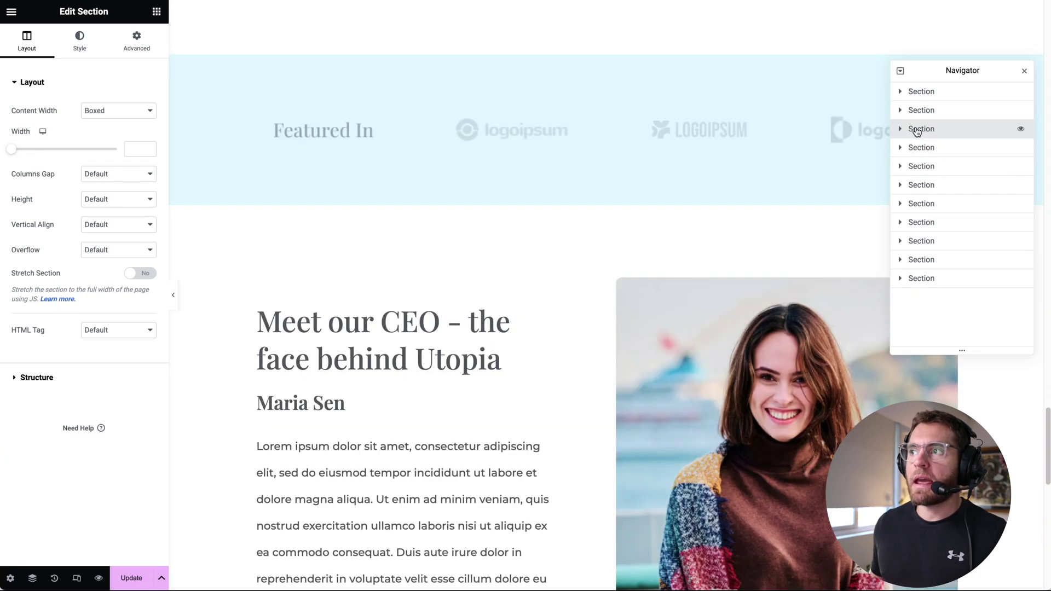
{"action": "scroll", "coordinate": [787, 160], "scroll_direction": "up", "scroll_amount": 5}
{"action": "scroll", "coordinate": [787, 159], "scroll_direction": "up", "scroll_amount": 20}
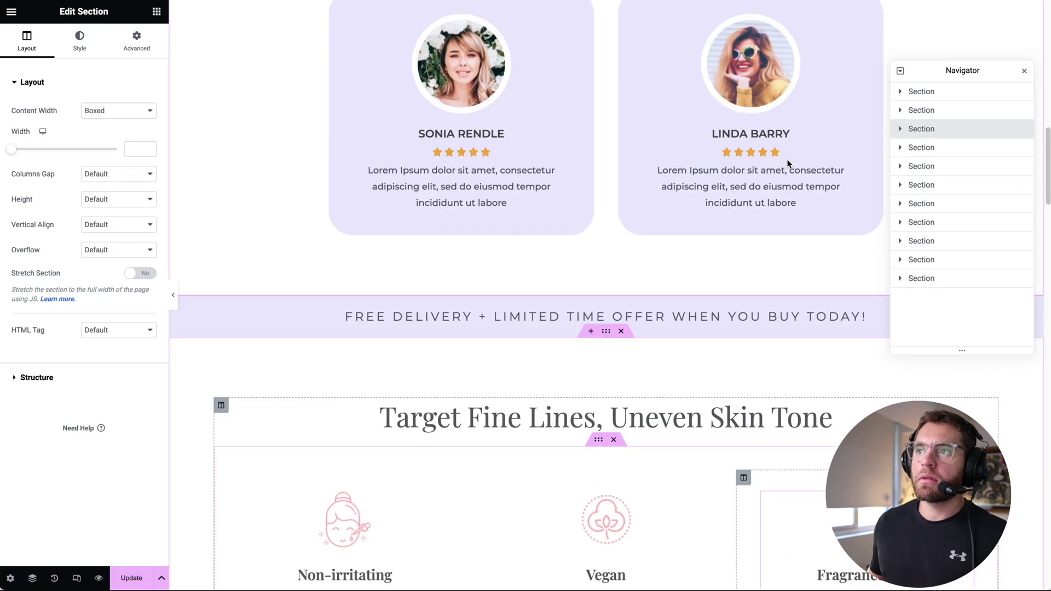
{"action": "scroll", "coordinate": [588, 282], "scroll_direction": "down", "scroll_amount": 10}
{"action": "scroll", "coordinate": [588, 283], "scroll_direction": "down", "scroll_amount": 8}
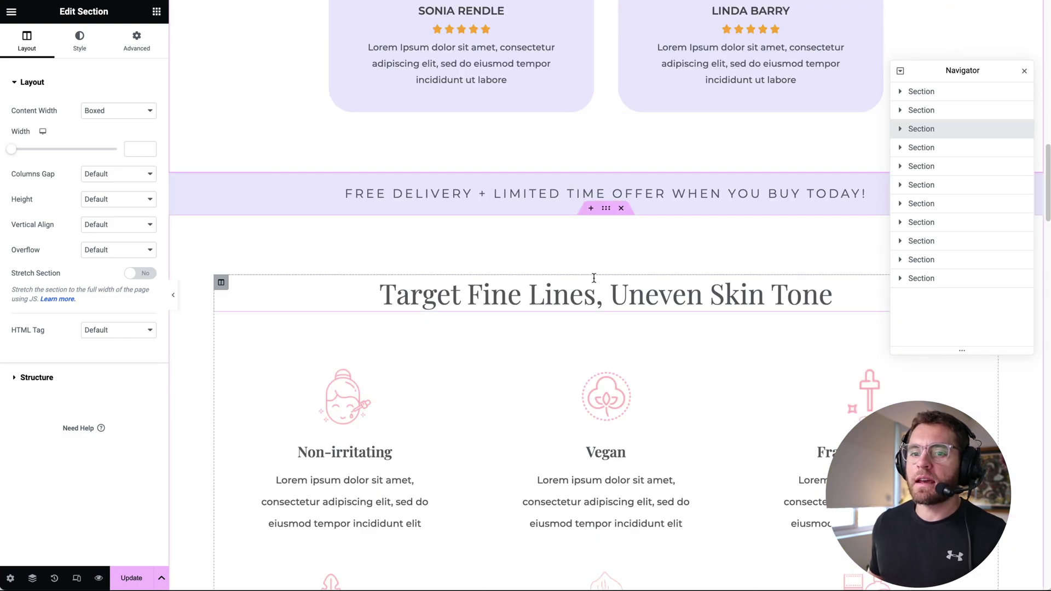
{"action": "left_click", "coordinate": [131, 578]}
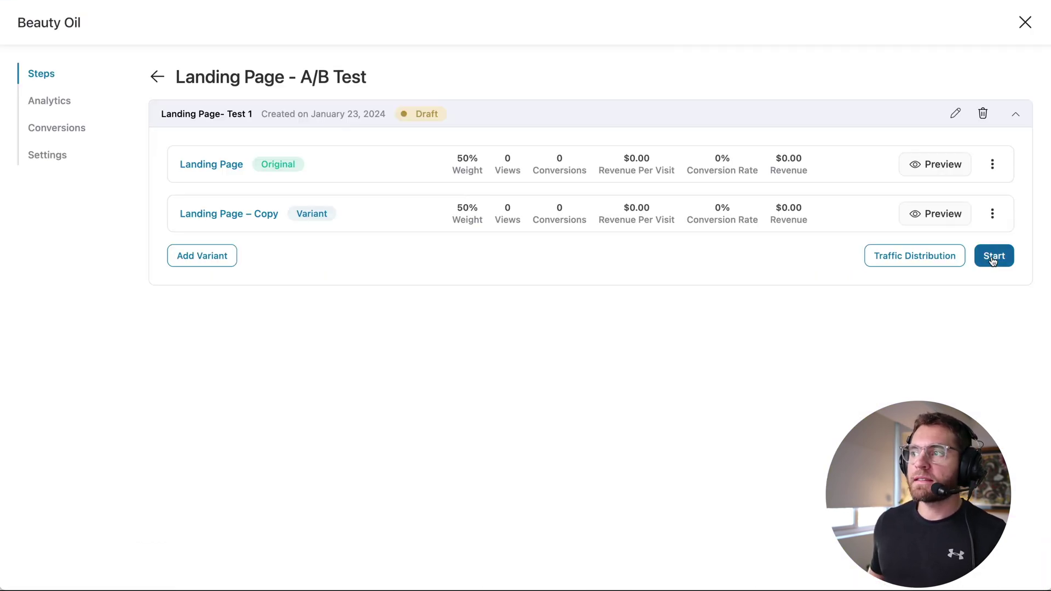
Step: Start the Landing Page A/B test, confirming that the original and variant pages are excluded from caching
{"action": "left_click", "coordinate": [992, 260]}
{"action": "left_click", "coordinate": [347, 466]}
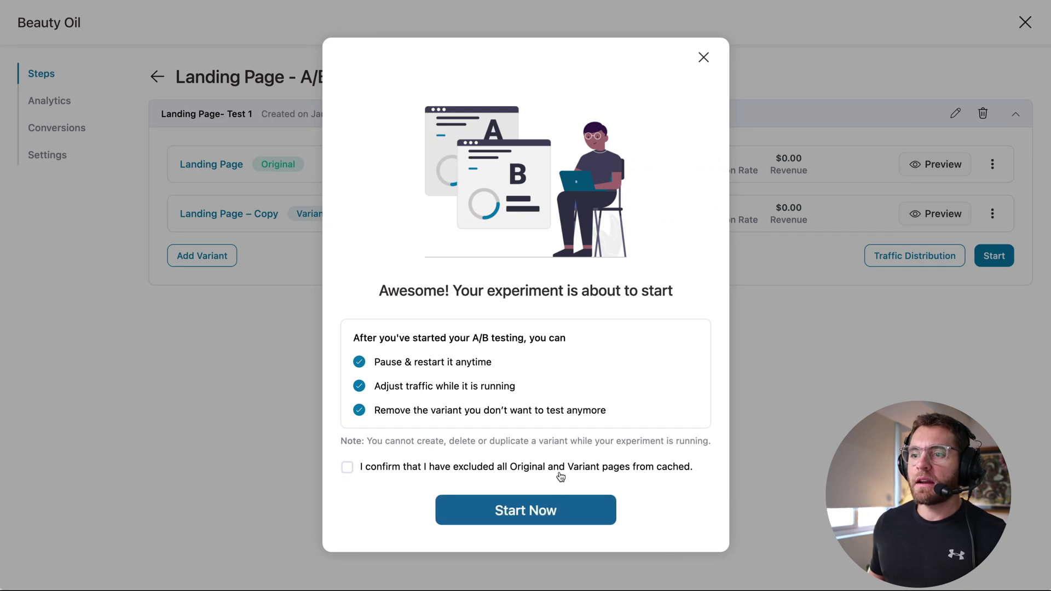
{"action": "left_click", "coordinate": [553, 501]}
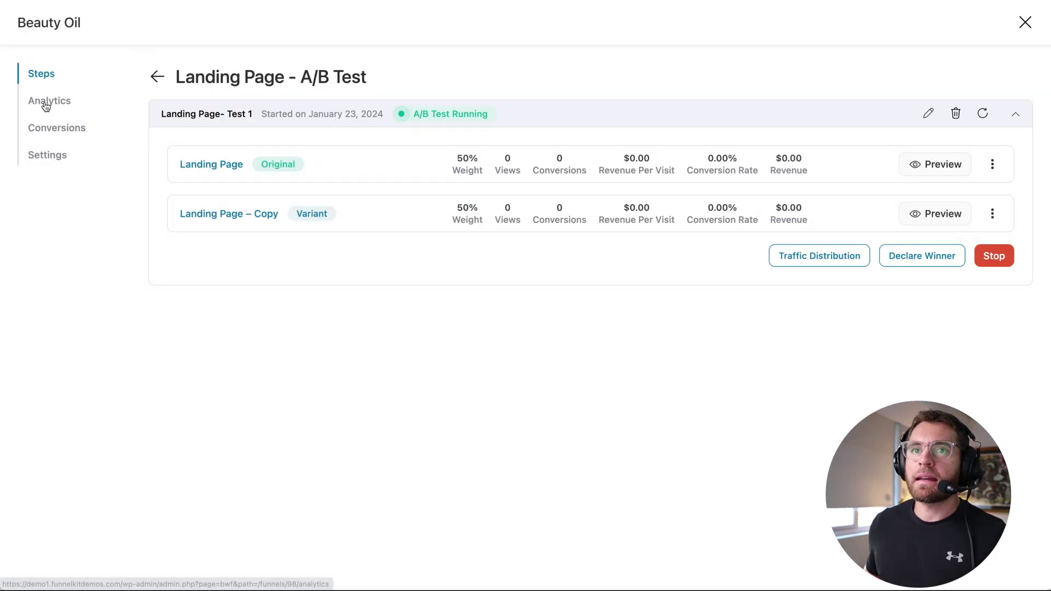
Step: Review the per-step performance table in the Beauty Oil funnel's analytics, including both landing page versions
{"action": "left_click", "coordinate": [46, 104]}
{"action": "scroll", "coordinate": [547, 329], "scroll_direction": "down", "scroll_amount": 10}
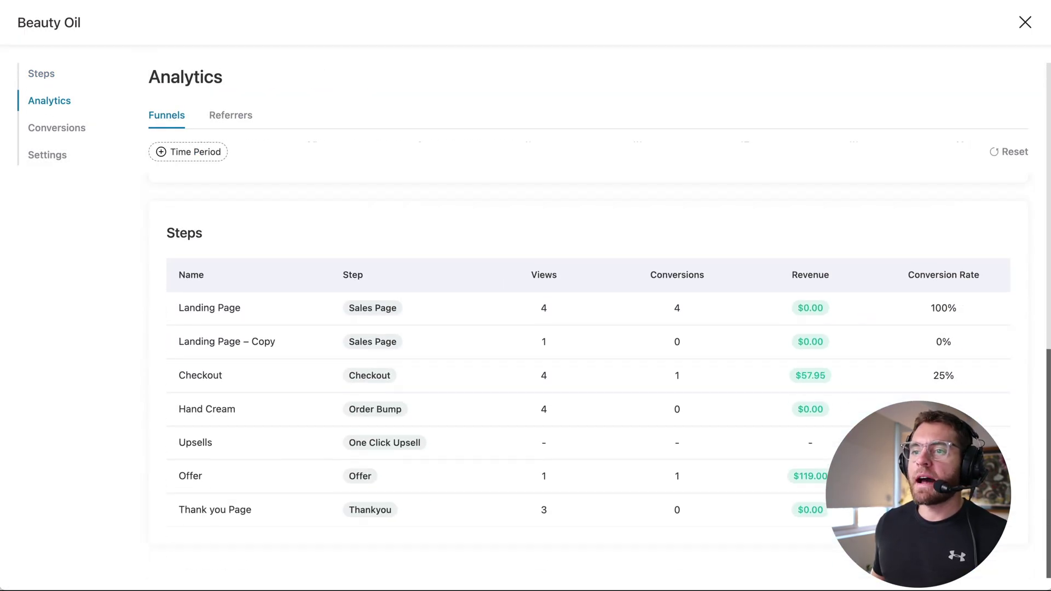